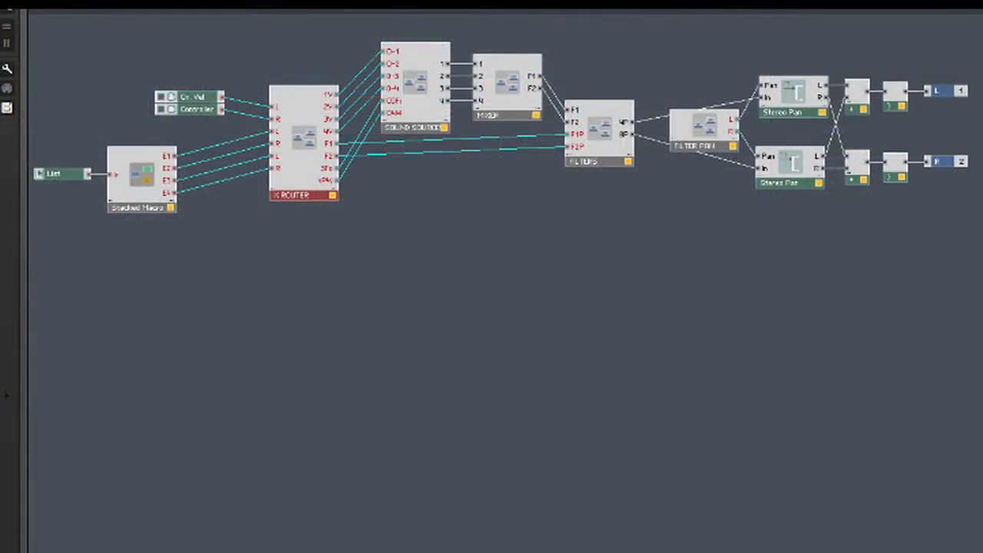
Insert a _New - 2in2out macro in the empty area below the existing modules and move X ROUTER aside
click(228, 230)
right_click(218, 234)
mouse_move(250, 265)
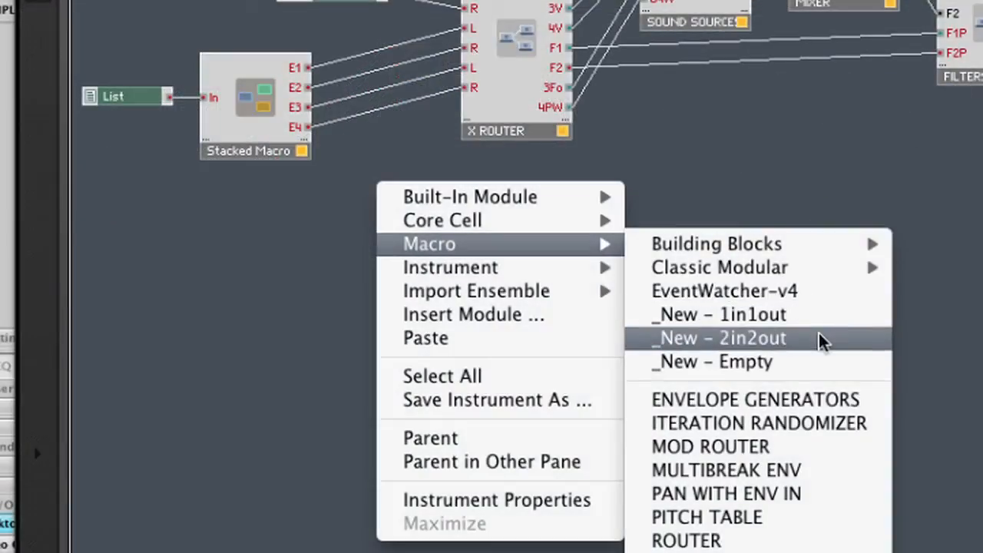
click(818, 338)
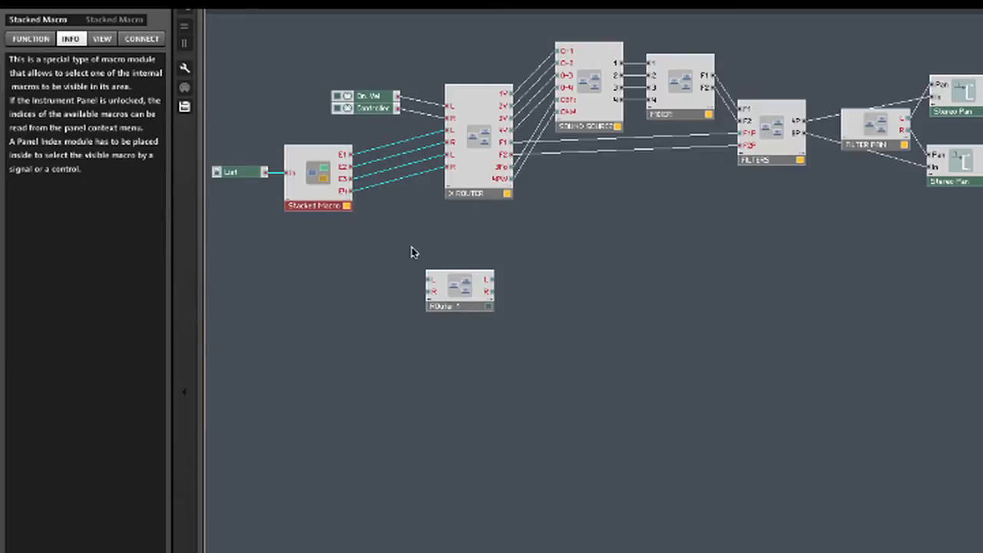
drag(412, 137, 351, 89)
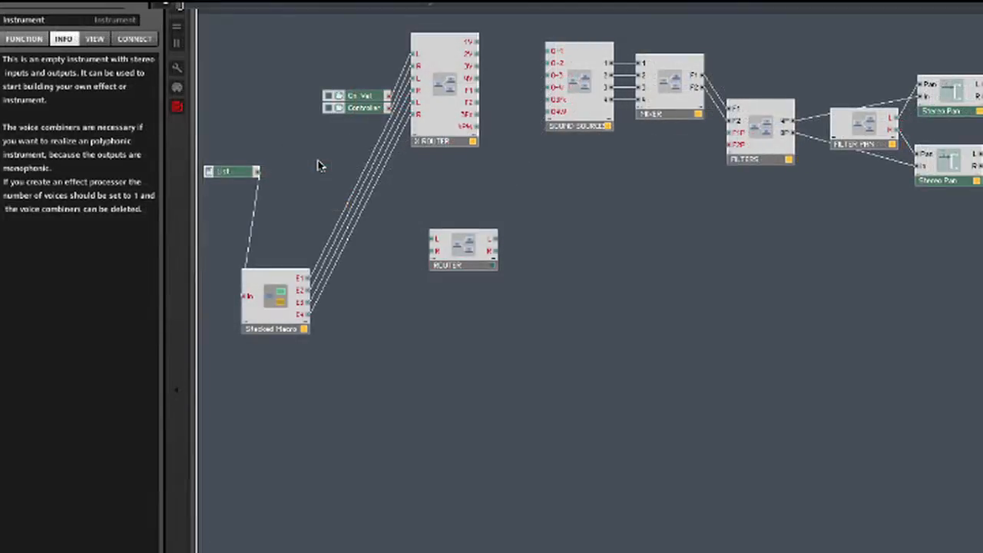
Add an On Velocity and a Controller MIDI In module near the new ROUTER macro
right_click(319, 165)
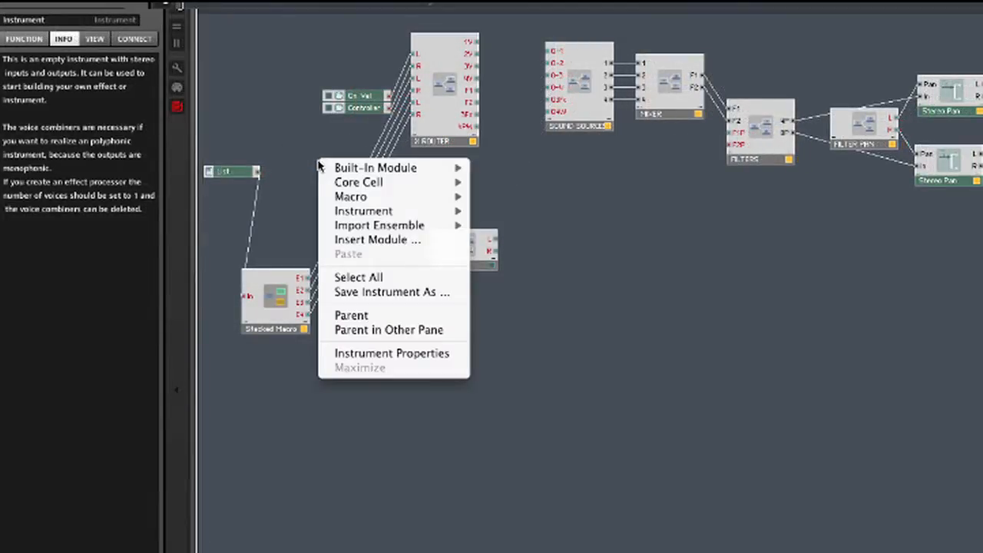
mouse_move(348, 171)
mouse_move(523, 192)
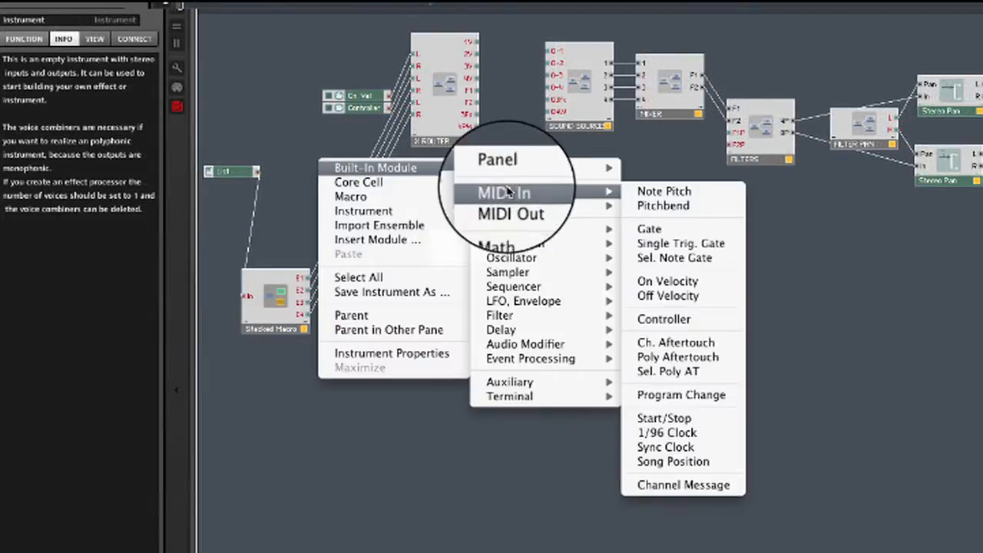
click(681, 279)
right_click(305, 160)
mouse_move(347, 163)
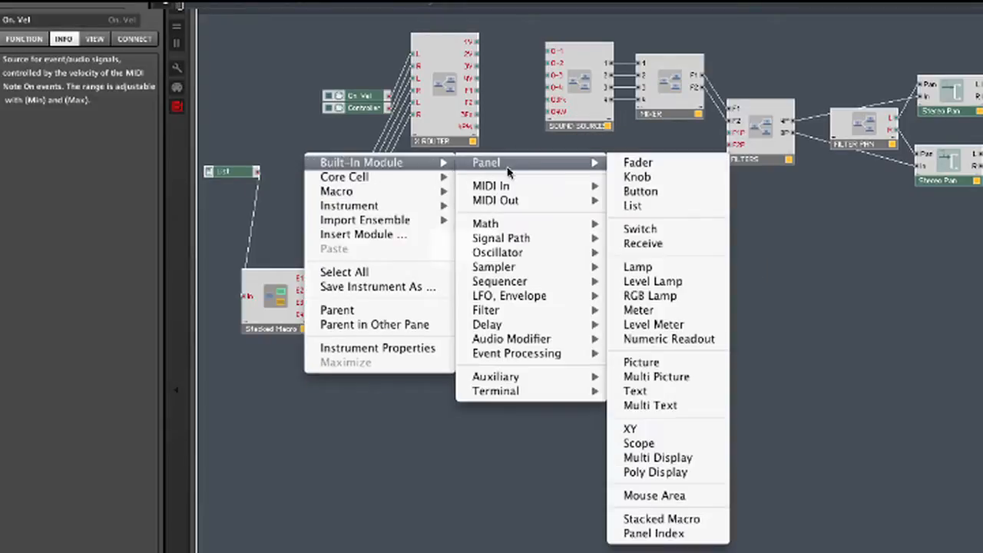
mouse_move(538, 190)
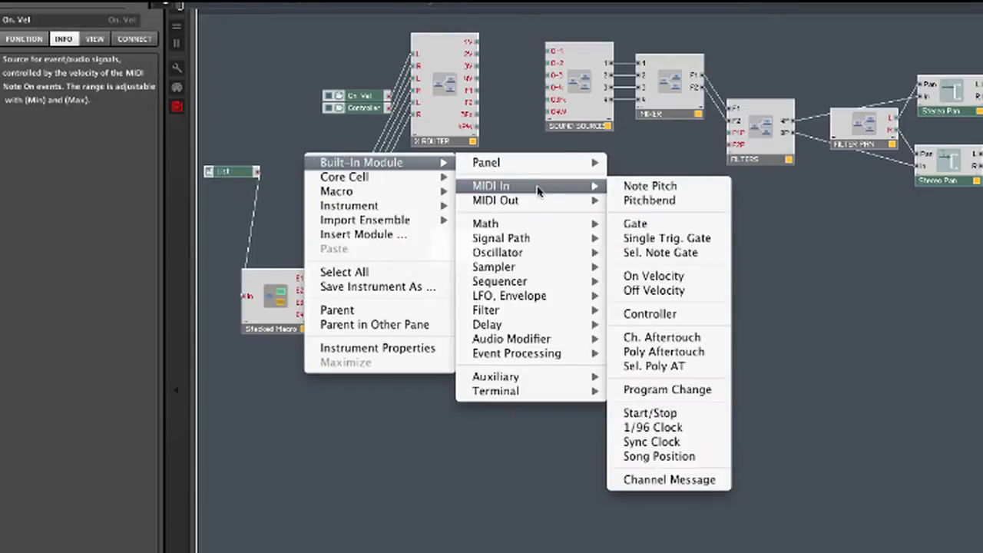
click(678, 316)
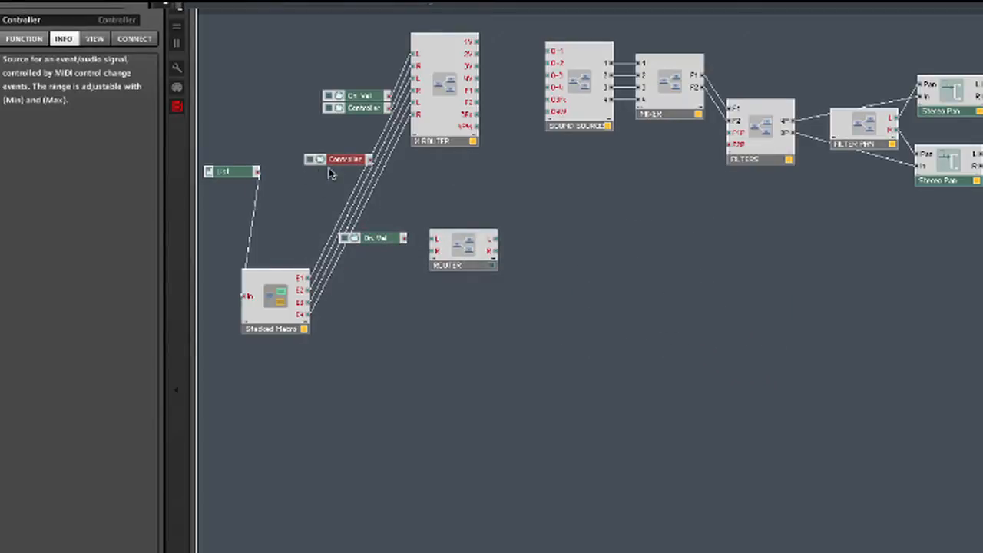
Set the new Controller module's Controller/Note number to 1
click(19, 43)
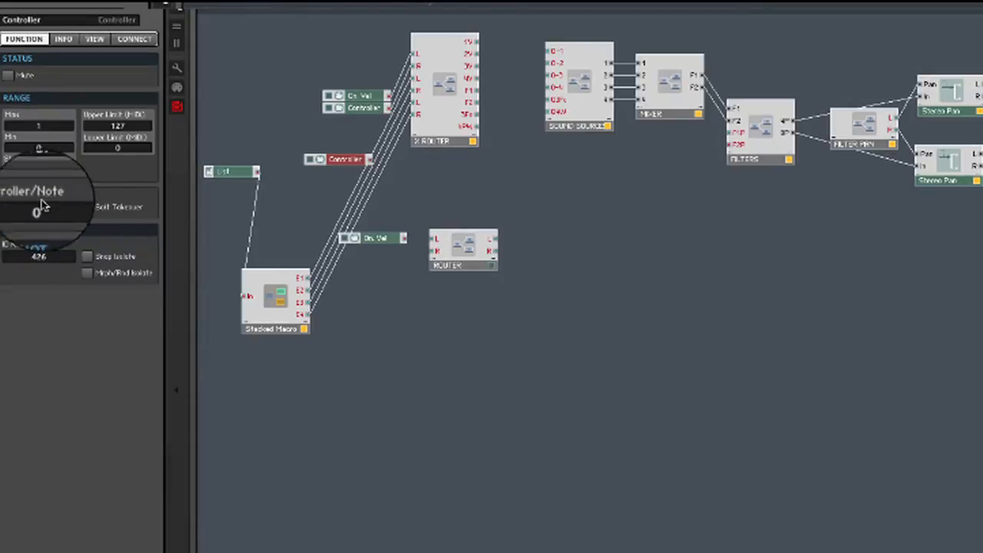
double_click(41, 209)
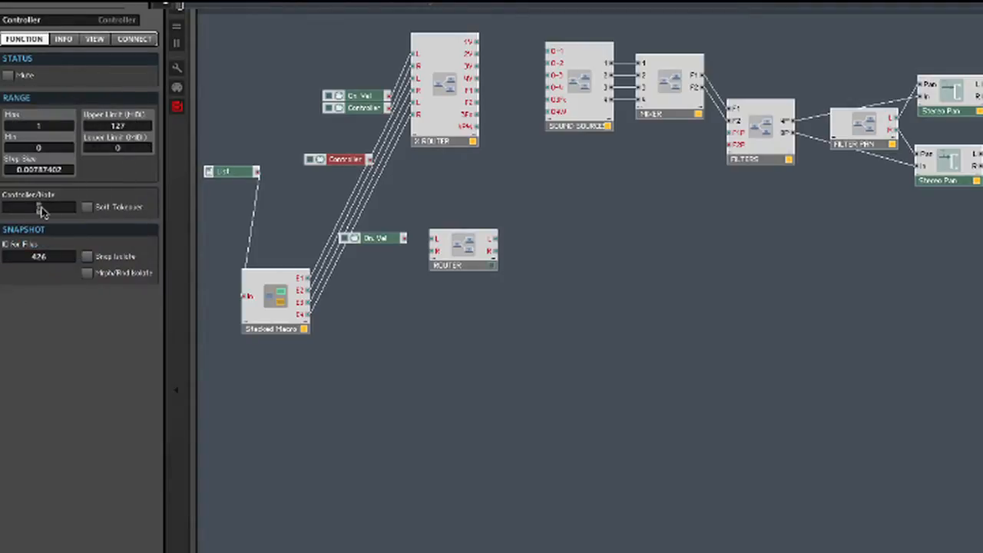
text(1)
key(Return)
Wire On. Vel and Controller to the ROUTER macro's two inputs and rename those inputs vel and cc1
drag(404, 238, 431, 238)
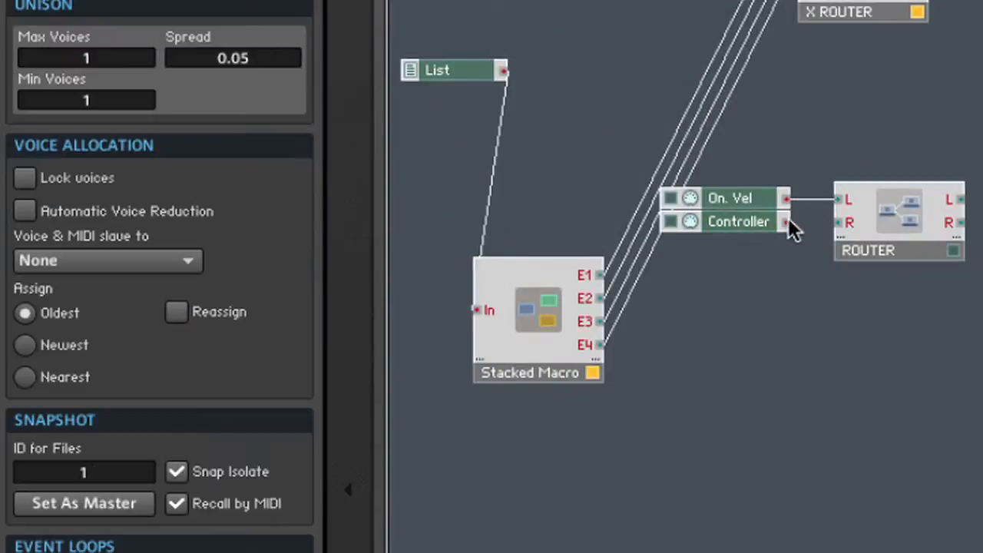
drag(791, 227, 850, 224)
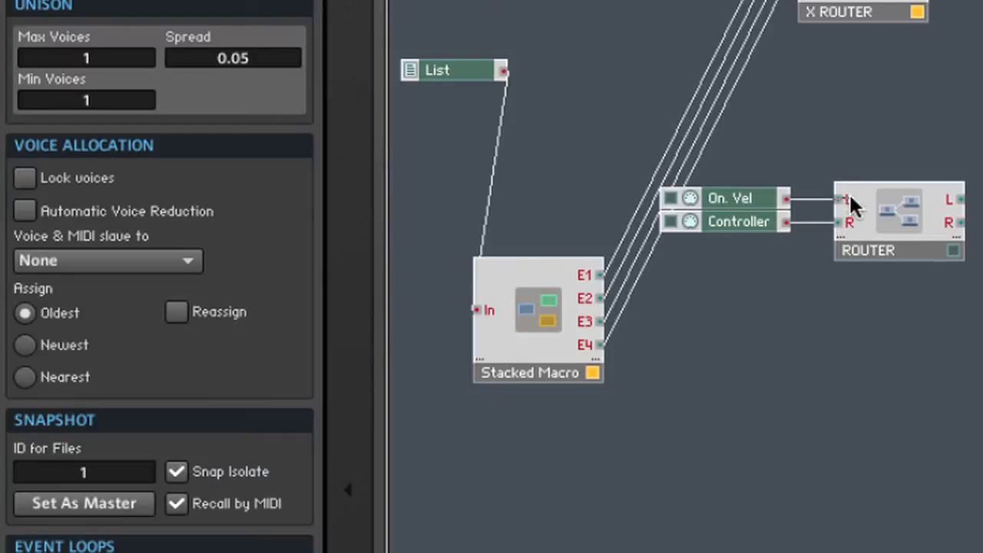
double_click(848, 202)
text(Vel)
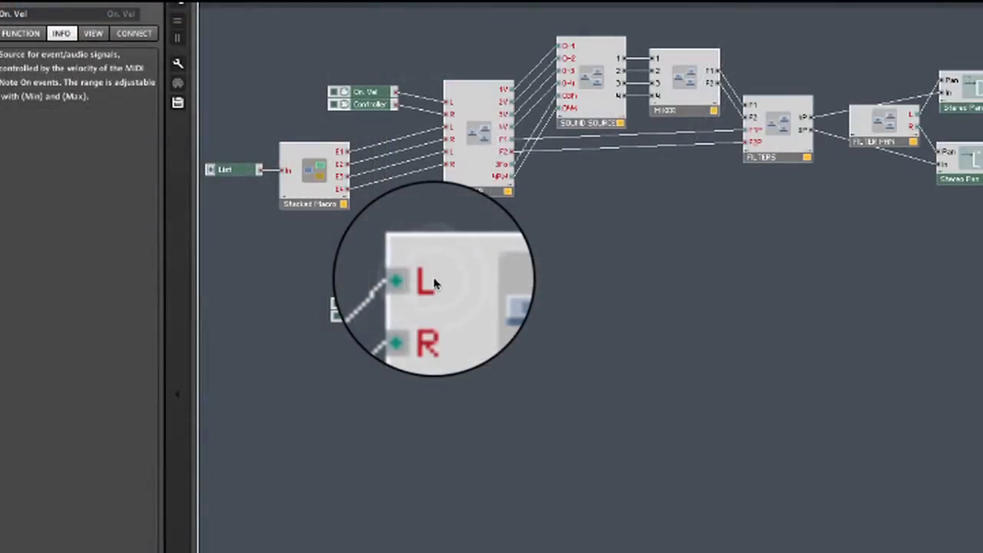
double_click(434, 282)
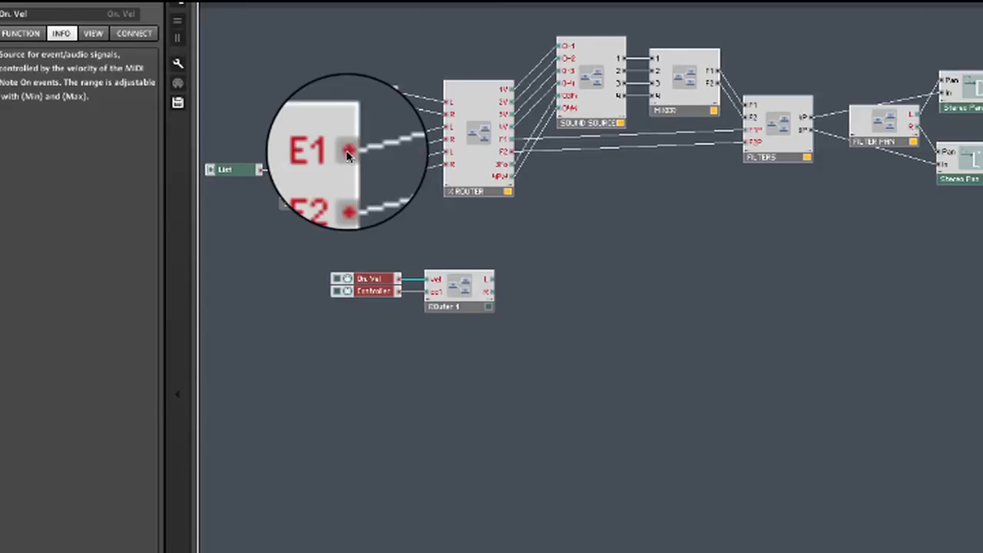
Wire Stacked Macro's E1 output into a new ROUTER input and place ROUTER directly beneath the ROUTER MODULE macro
drag(347, 154, 404, 325)
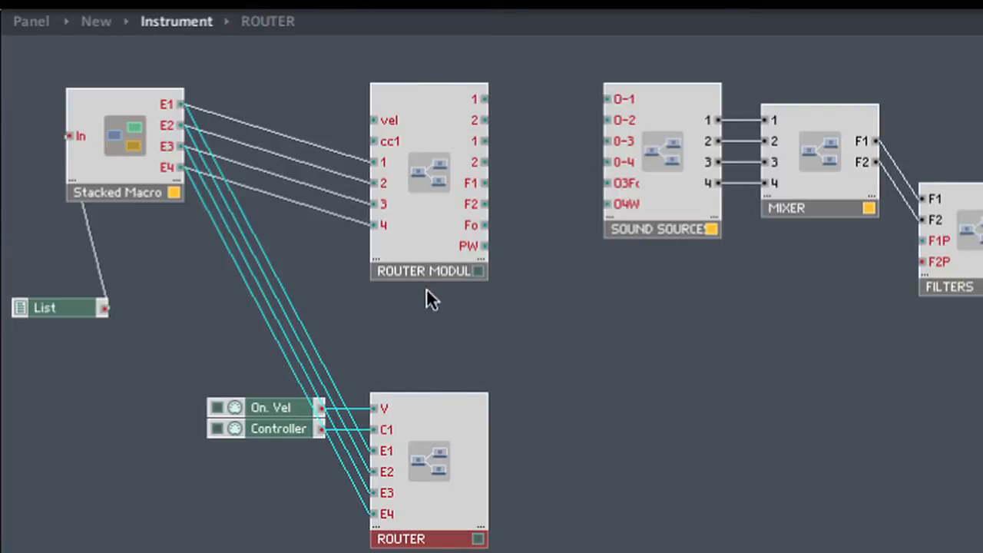
drag(438, 461, 439, 350)
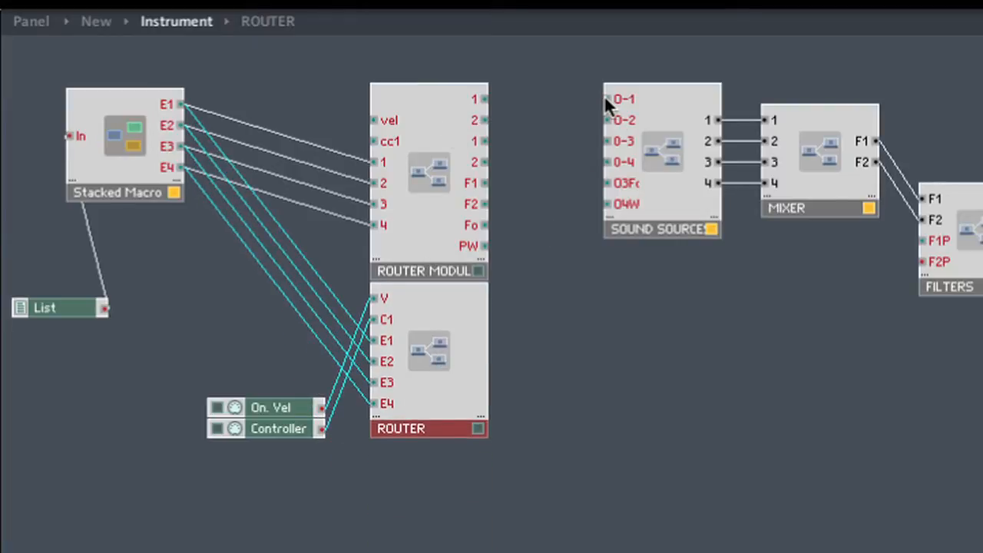
Create four new ROUTER outputs wired to the O-1, O-2, O-3 and O-4 inputs of SOUND SOURCES
drag(606, 98, 466, 371)
drag(612, 117, 465, 406)
drag(604, 140, 481, 420)
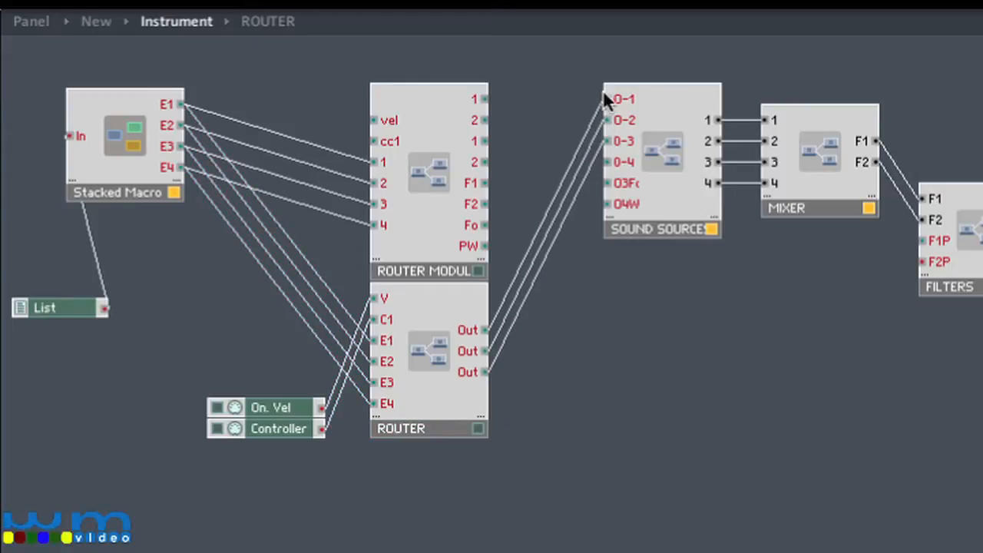
drag(607, 160, 477, 403)
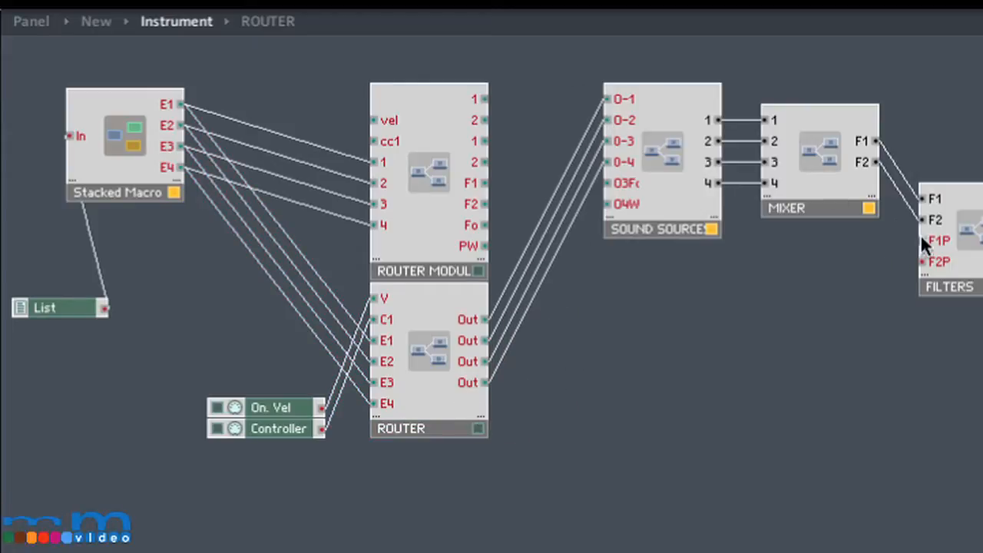
Create four more ROUTER outputs wired to F1P and F2P on FILTERS and O3Fc and O4W on SOUND SOURCES
drag(922, 240, 467, 406)
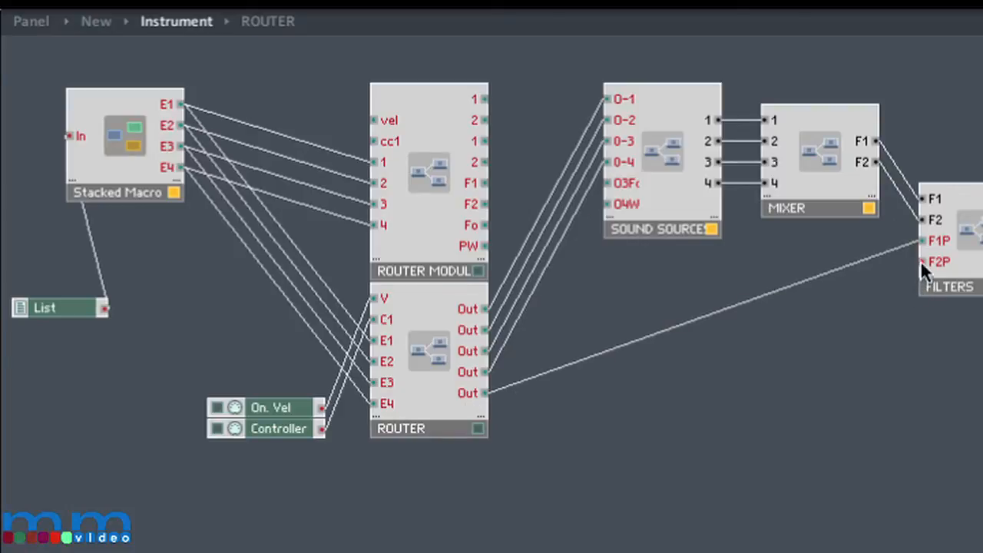
drag(920, 260, 491, 393)
drag(606, 183, 474, 441)
drag(607, 204, 487, 463)
Open the ROUTER macro, stack its Out terminals in one column and place the column well away from the input terminals
click(432, 387)
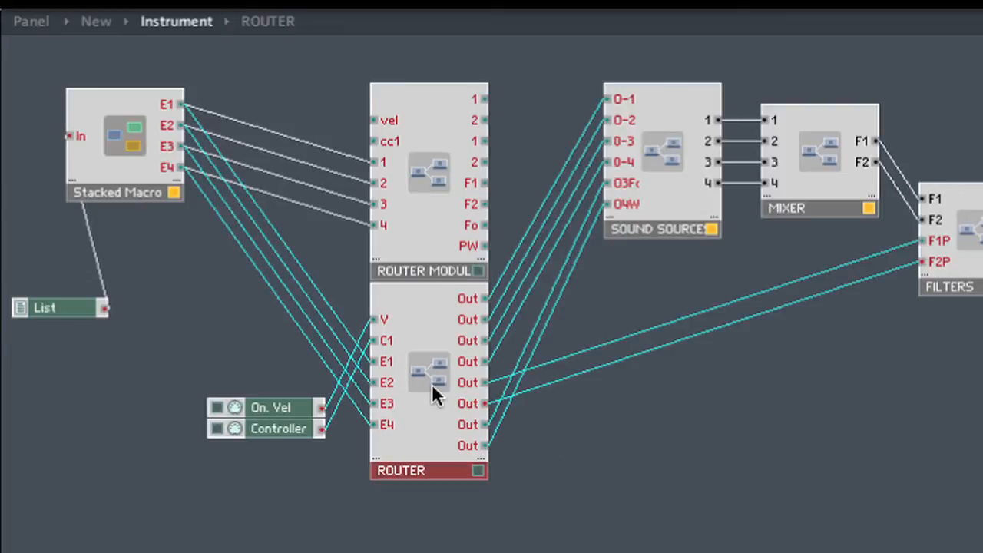
double_click(432, 388)
drag(335, 175, 334, 297)
drag(333, 175, 334, 233)
drag(333, 174, 333, 217)
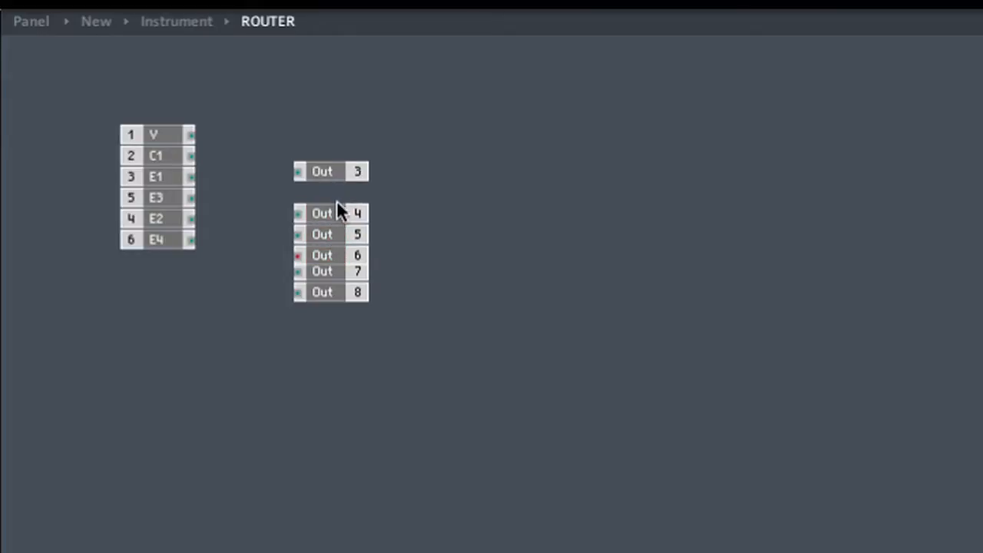
drag(336, 173, 338, 114)
drag(438, 171, 332, 170)
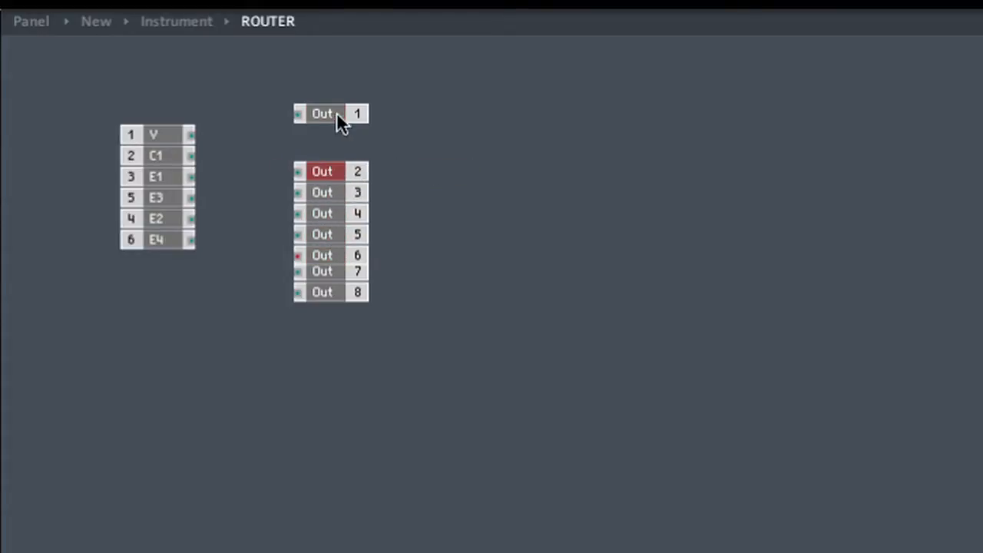
drag(336, 113, 439, 551)
drag(317, 290, 590, 269)
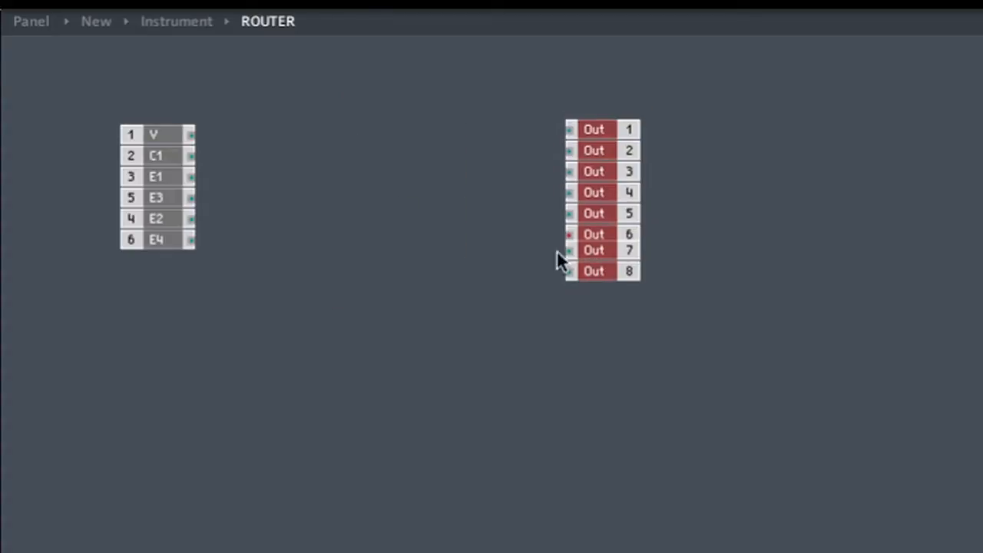
Insert a new macro named PATCHER 1 between ROUTER's input and output terminals
right_click(257, 146)
mouse_move(391, 211)
click(658, 333)
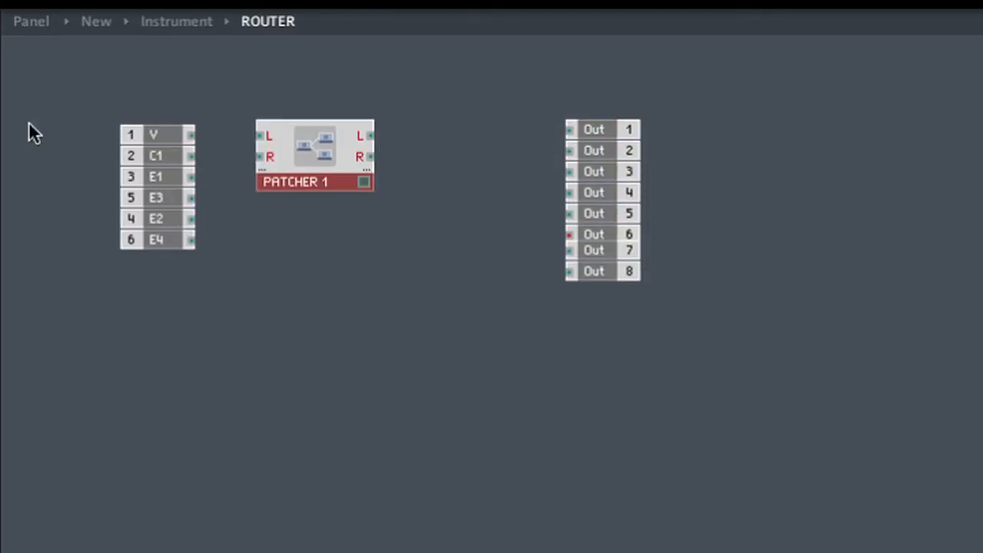
Wire the V, C1, E1, E3, E2 and E4 input terminals into PATCHER 1, adding inputs where needed
drag(189, 135, 269, 136)
drag(190, 156, 270, 157)
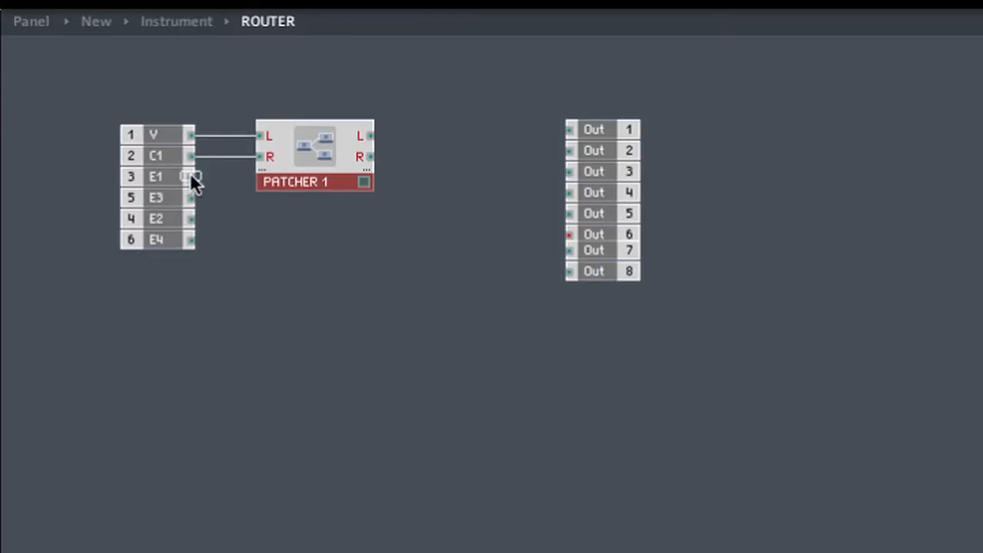
drag(192, 178, 265, 177)
drag(190, 198, 277, 200)
drag(189, 219, 269, 221)
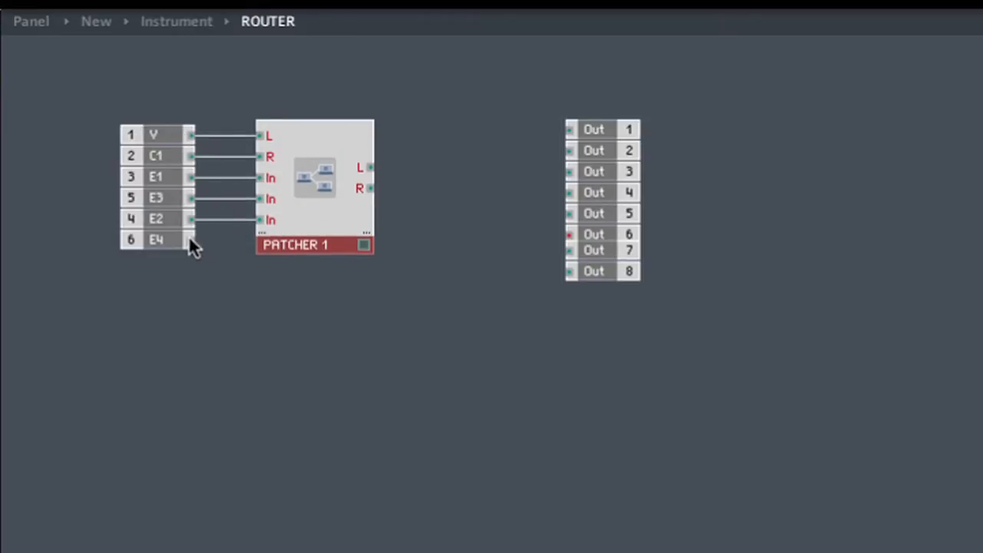
drag(191, 240, 283, 241)
Move the column of Out terminals next to PATCHER 1 and wire them to its outputs
drag(555, 101, 600, 298)
drag(599, 129, 468, 182)
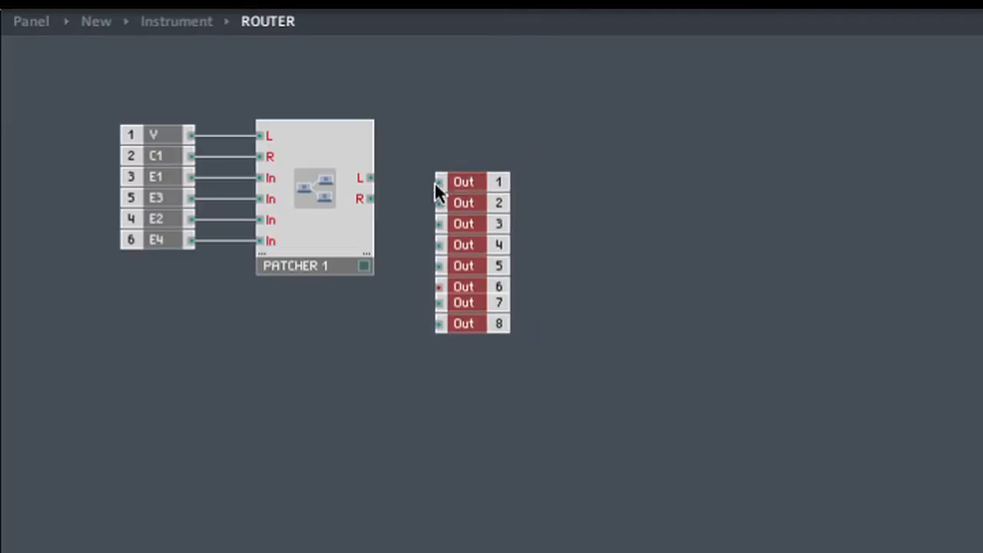
drag(423, 228, 343, 239)
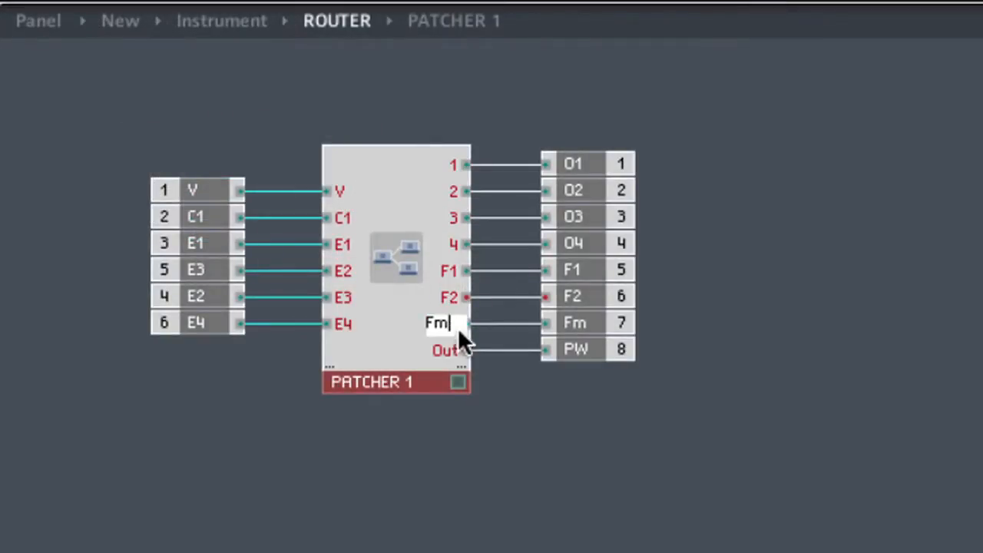
Rename PATCHER 1's last output as PW
double_click(451, 347)
text(PW)
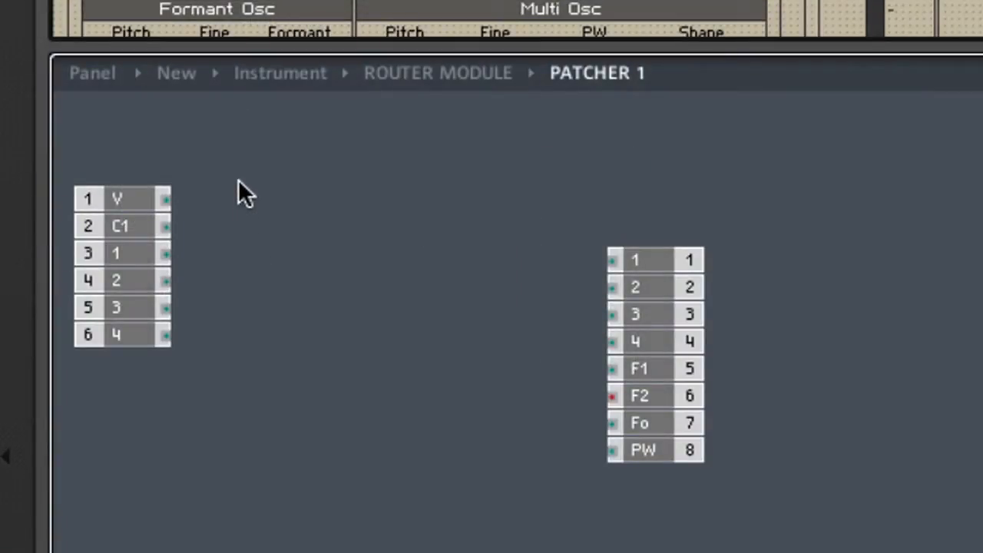
Insert a new two-input, two-output macro inside PATCHER 1 and wire the V and C1 terminals to its inputs
right_click(238, 181)
mouse_move(314, 261)
click(777, 388)
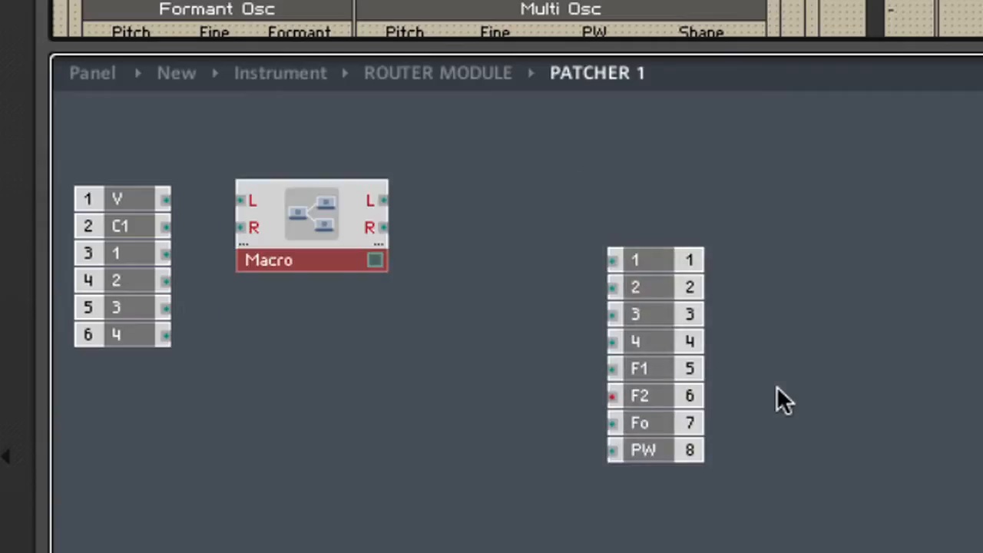
drag(163, 198, 241, 199)
drag(167, 229, 240, 227)
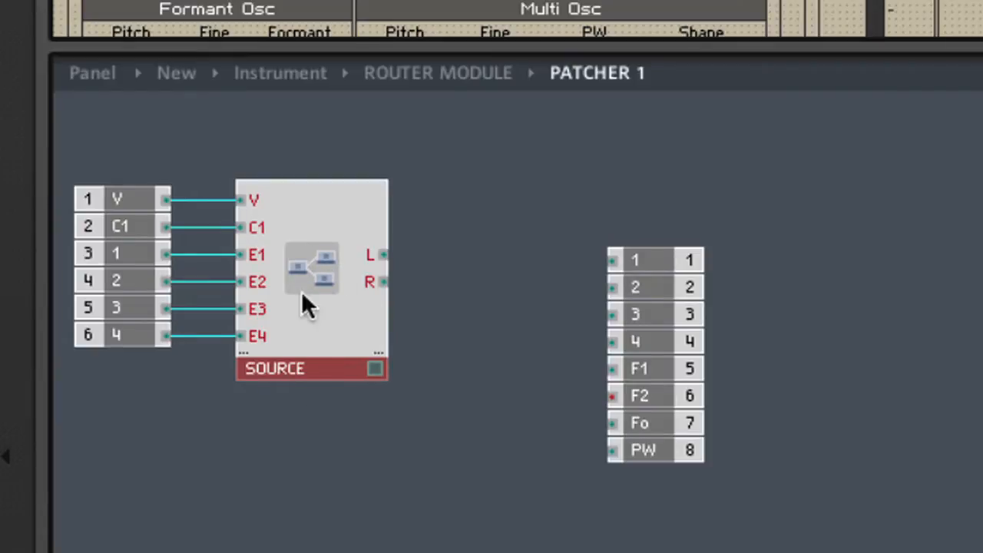
Open the SOURCE macro and delete its R output terminal
double_click(312, 270)
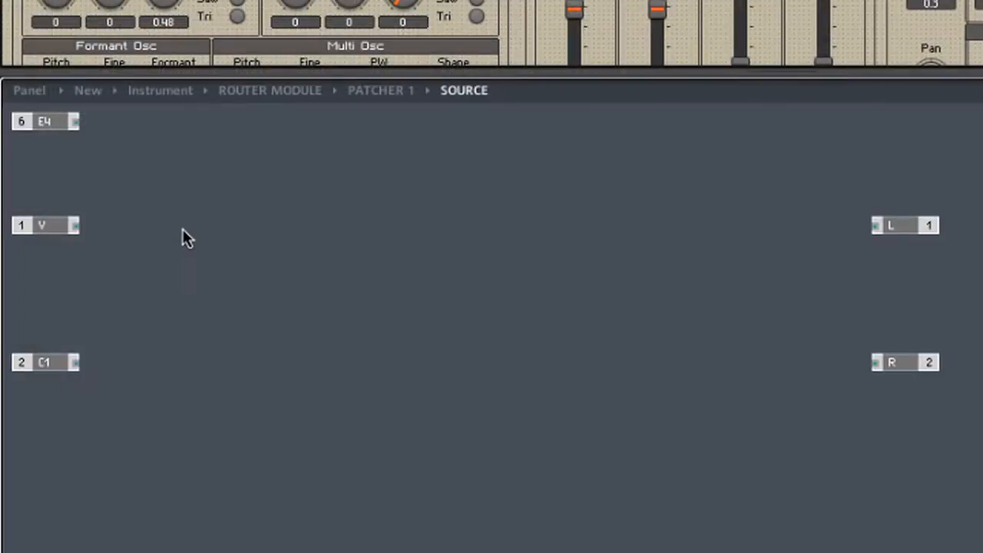
click(904, 364)
key(Delete)
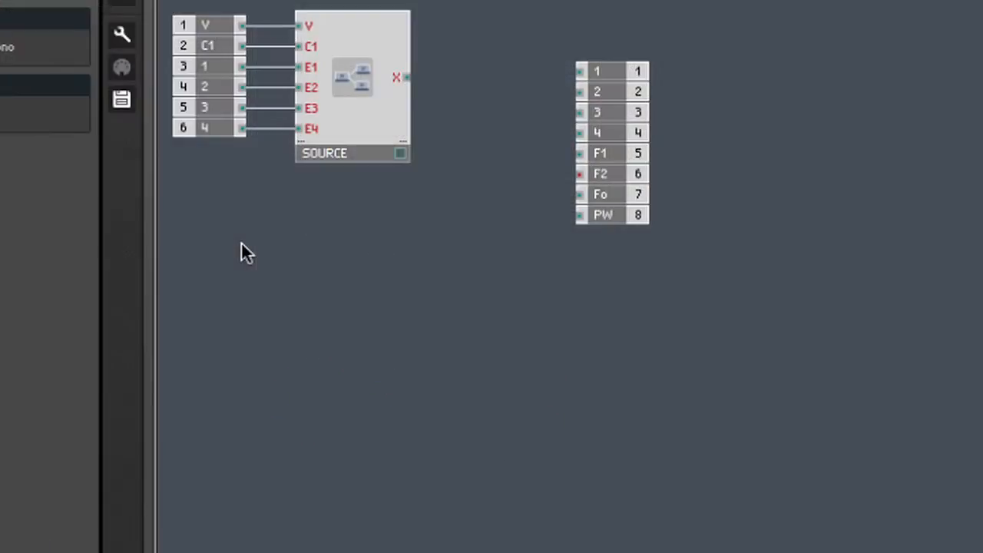
Insert a Multiply module beside the SOURCE macro and wire SOURCE's X output to both of its inputs
right_click(309, 405)
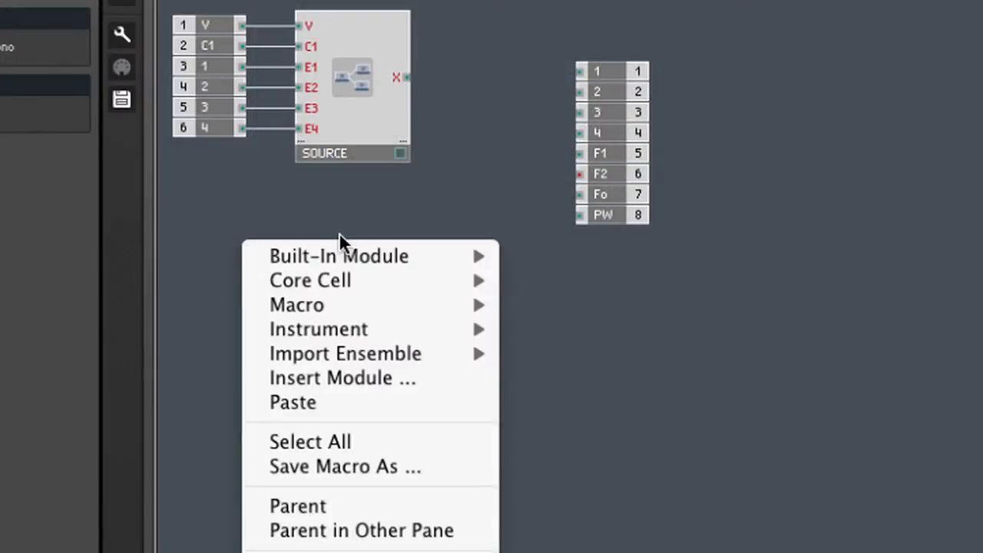
mouse_move(345, 256)
mouse_move(629, 359)
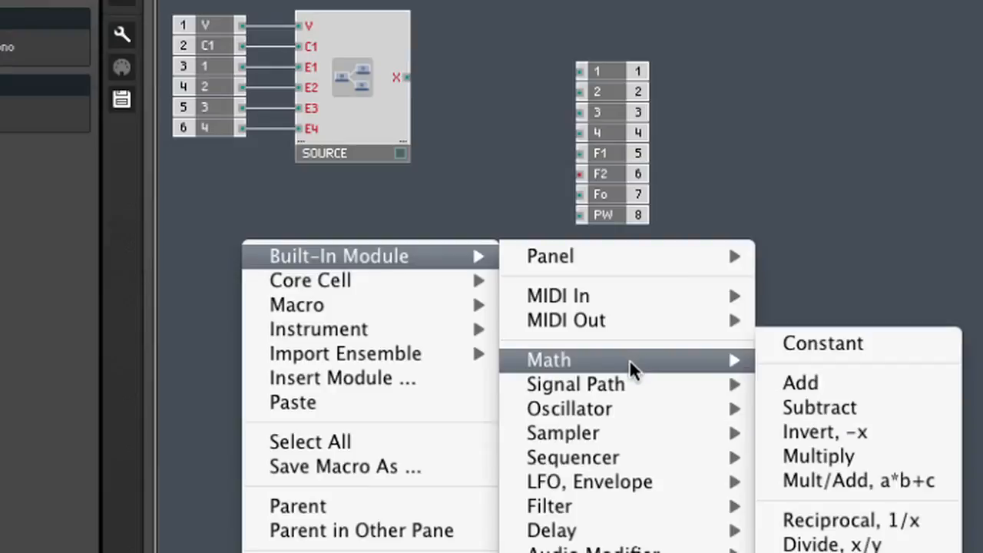
click(853, 456)
drag(282, 269, 396, 77)
drag(453, 98, 414, 79)
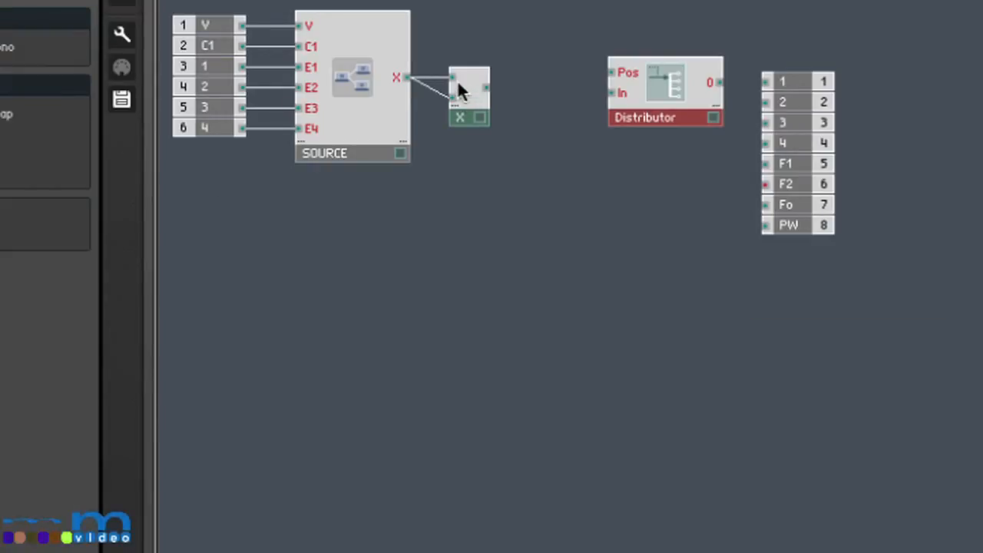
Wire the multiplier's output to the Distributor's In and Distributor outputs 1 to 8 to the matching Out terminals
drag(486, 87, 633, 92)
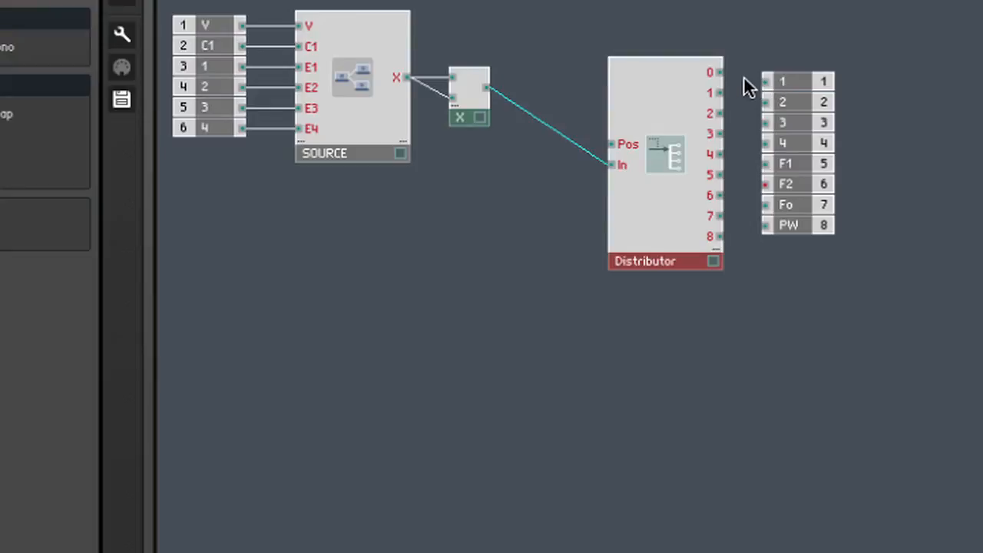
drag(776, 76, 776, 87)
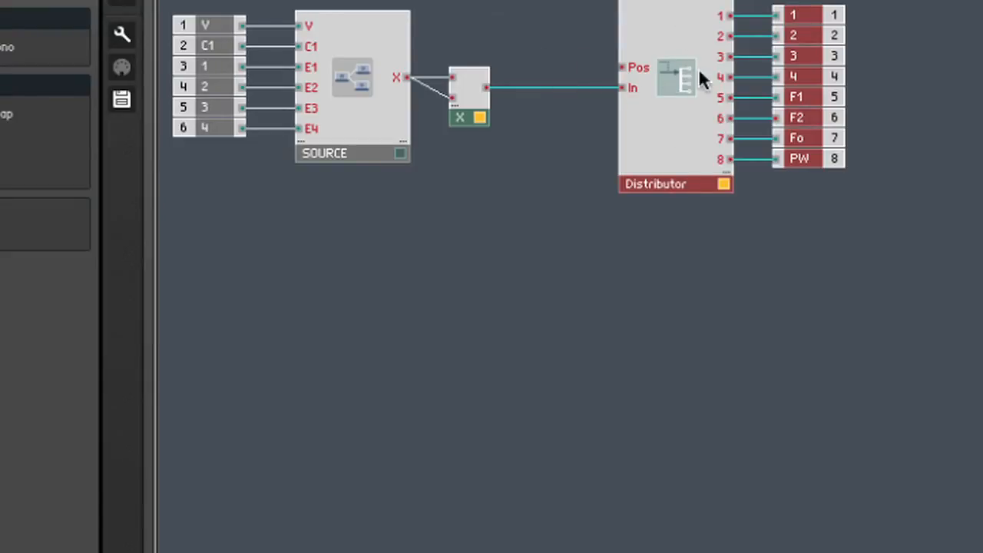
Insert a List module named DESTINATION and wire it to the Distributor's Pos input
right_click(306, 7)
mouse_move(384, 23)
mouse_move(559, 23)
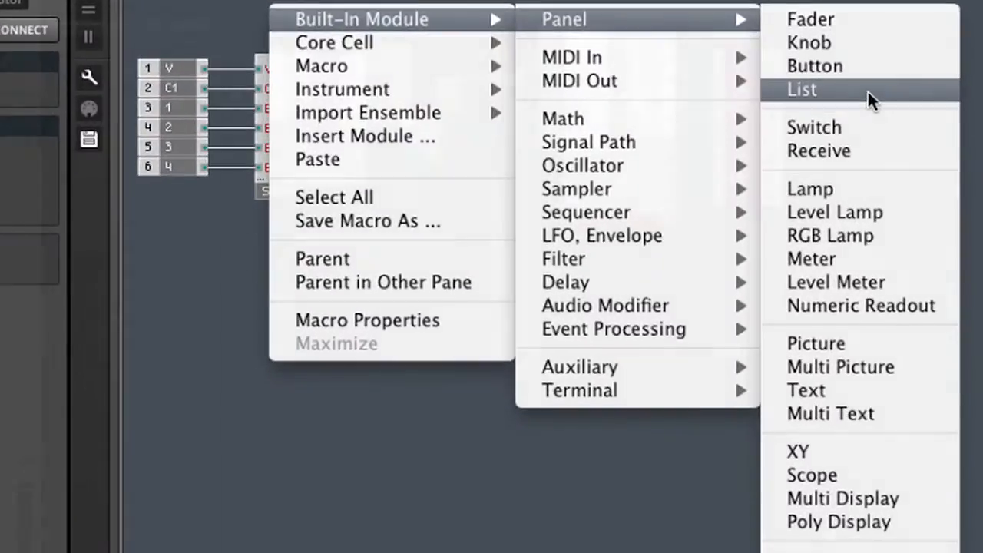
click(868, 91)
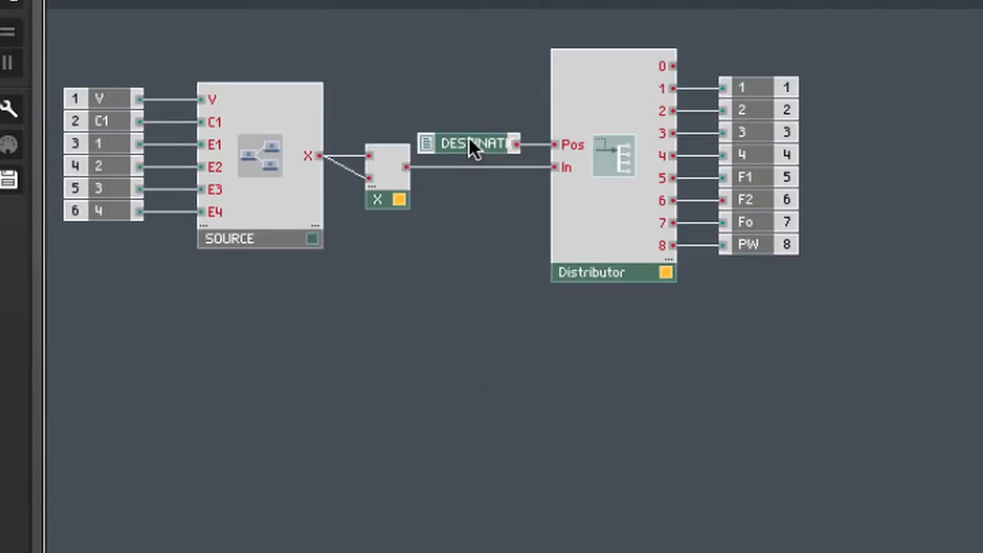
Append nine entries to the DESTINATION list
click(469, 140)
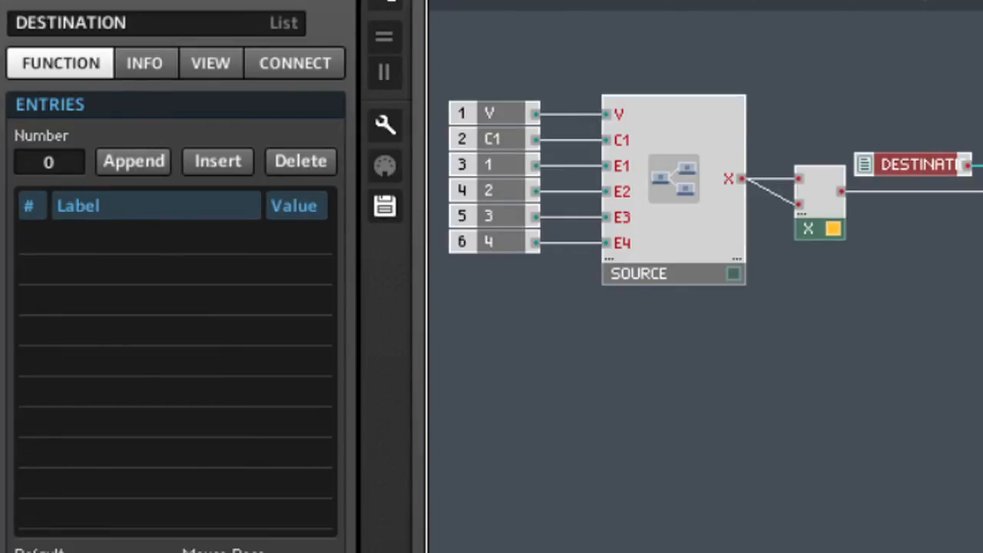
double_click(151, 163)
double_click(150, 163)
double_click(151, 163)
double_click(151, 163)
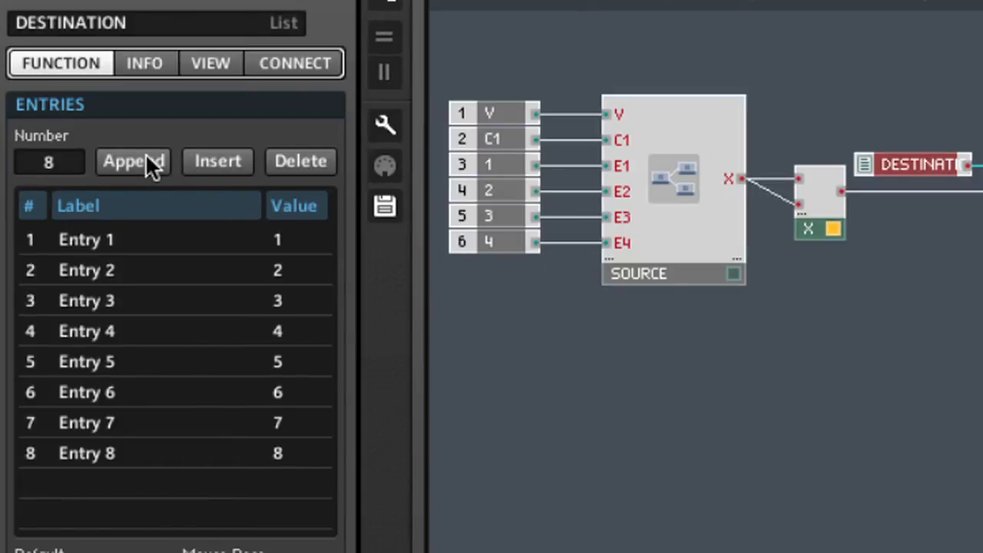
click(150, 162)
Set the values of the nine DESTINATION entries to 0 through 8 in order
click(289, 265)
double_click(288, 265)
text(1)
double_click(285, 297)
text(2)
double_click(285, 329)
text(3)
double_click(285, 358)
text(4)
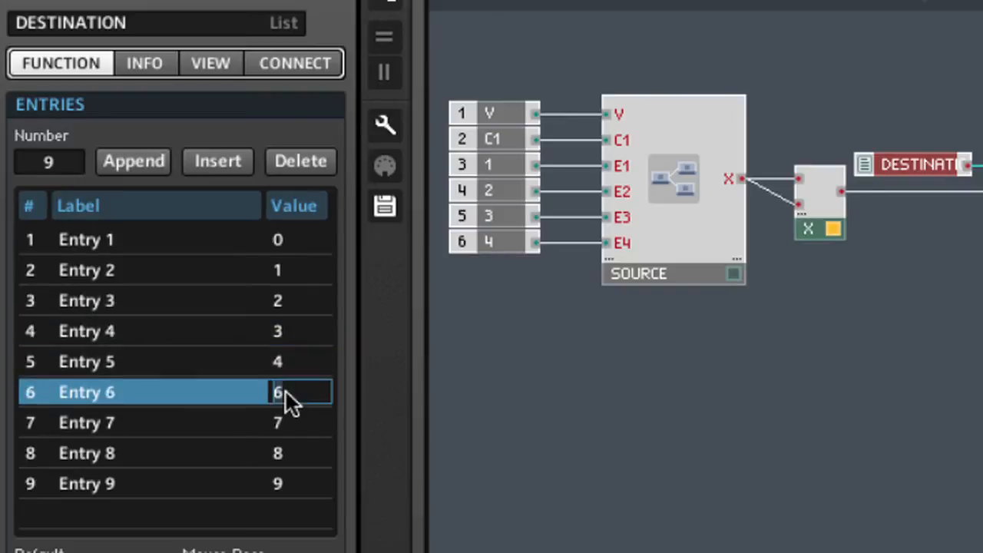
double_click(290, 455)
text(7)
double_click(281, 483)
text(8)
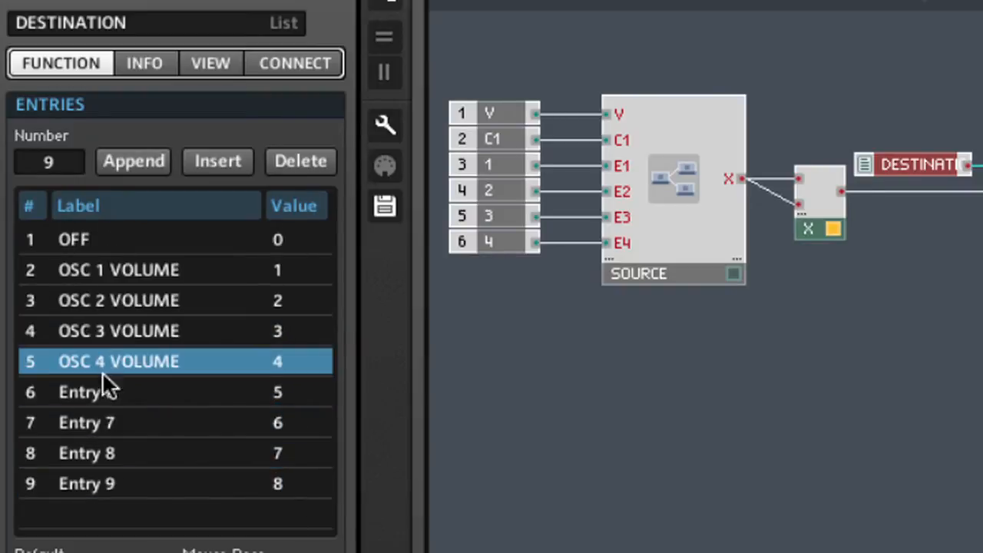
Label DESTINATION entries 6 to 9 as FILTER 1 Fc, FILTER 2 Fc, OSC FORMANT and OSC 4 P Width
double_click(104, 392)
text(FILTER 1 Fc)
key(Return)
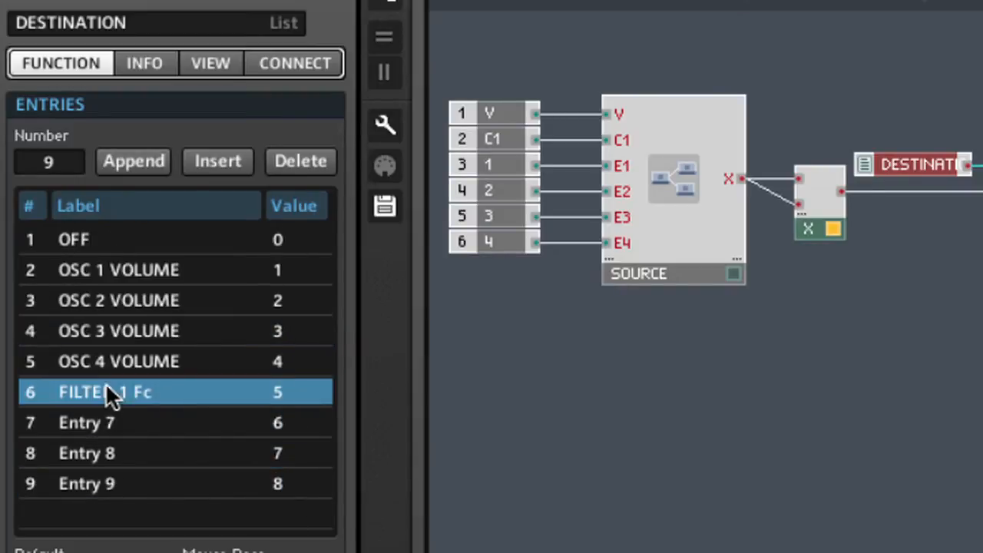
double_click(114, 423)
text(FILTER 2 Fc)
key(Return)
double_click(109, 453)
text(OSC F)
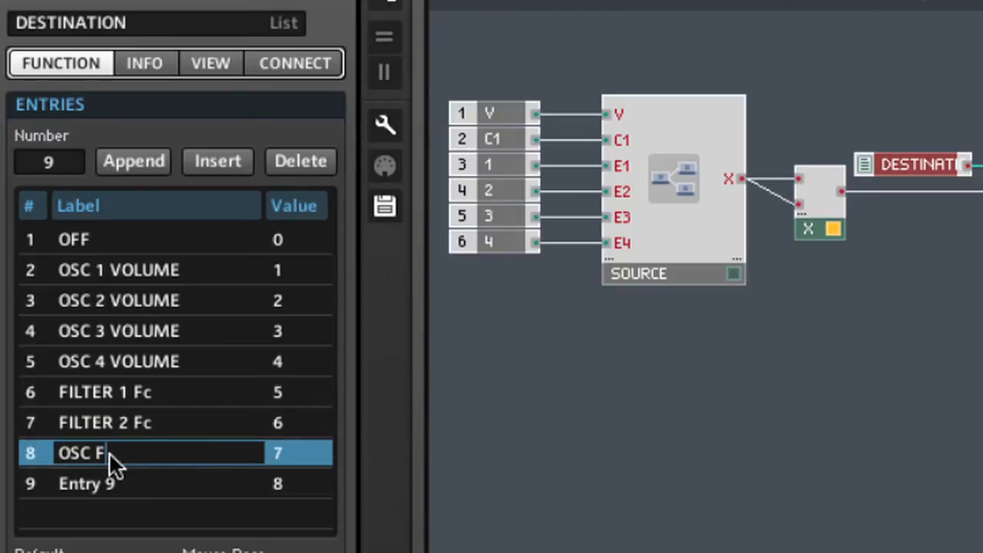
text(ORMANT)
key(Return)
click(120, 490)
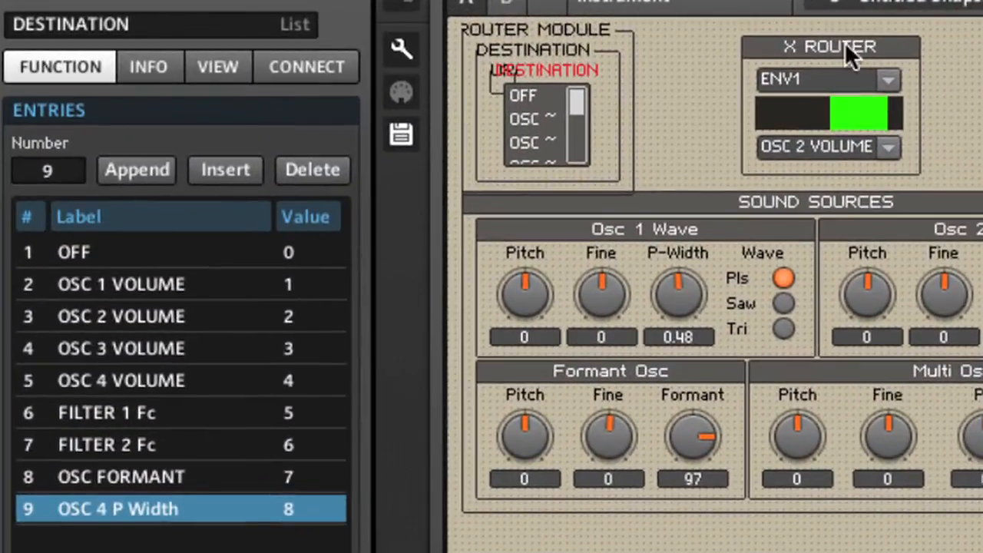
Move the X ROUTER macro away from ROUTER MODULE on the panel and open ROUTER MODULE's view properties
drag(824, 40, 982, 49)
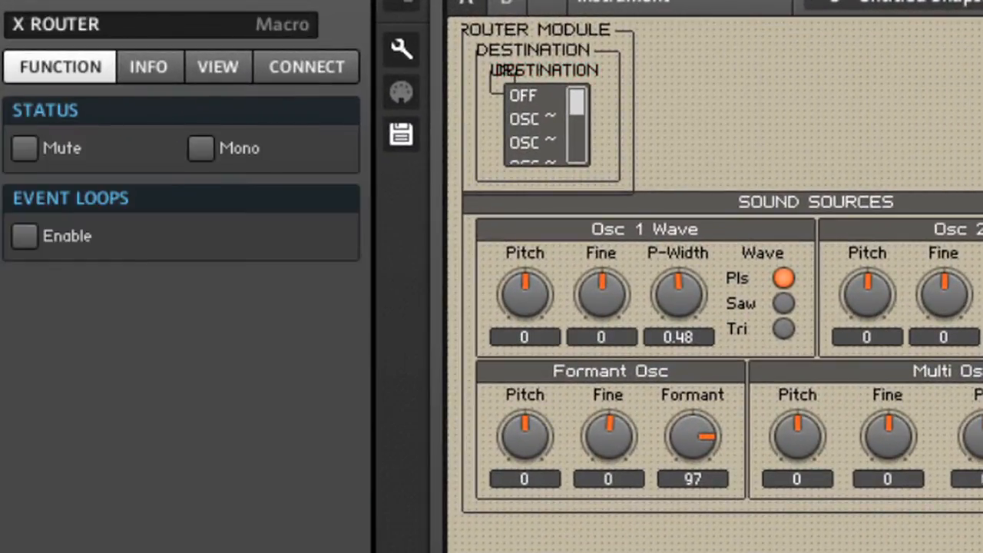
click(540, 26)
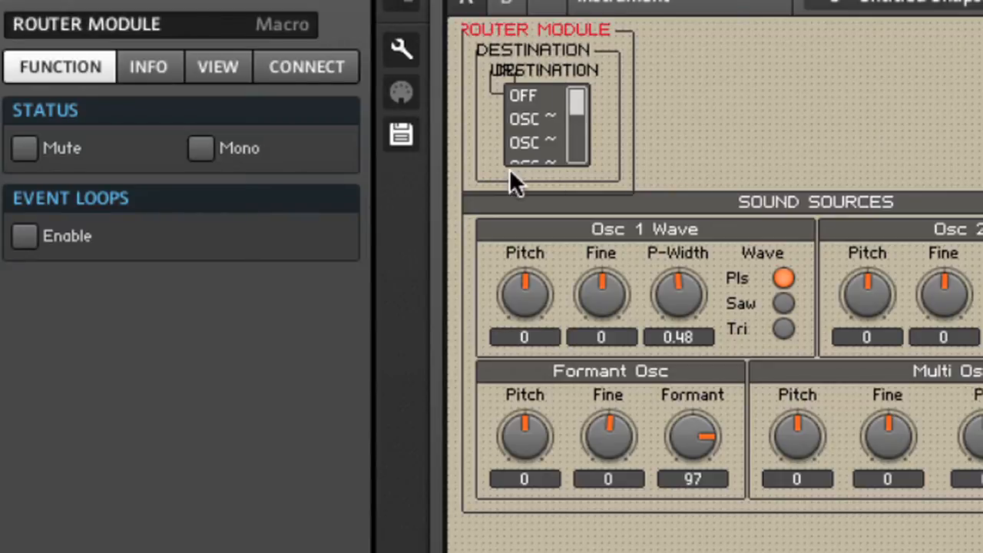
click(218, 73)
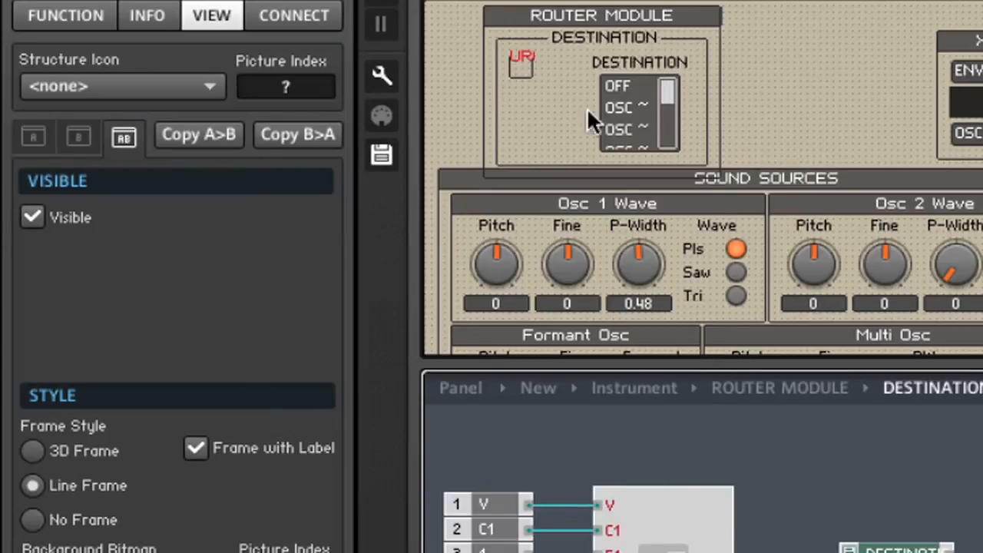
Set the DESTINATION list's style to Menu with a width of 80 pixels and open it to check its entries
click(642, 59)
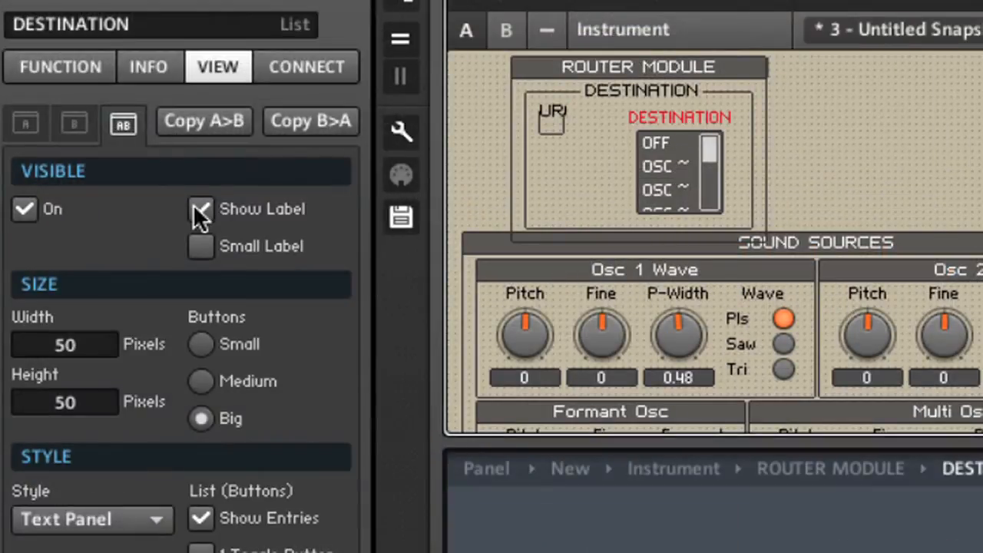
click(121, 530)
click(85, 552)
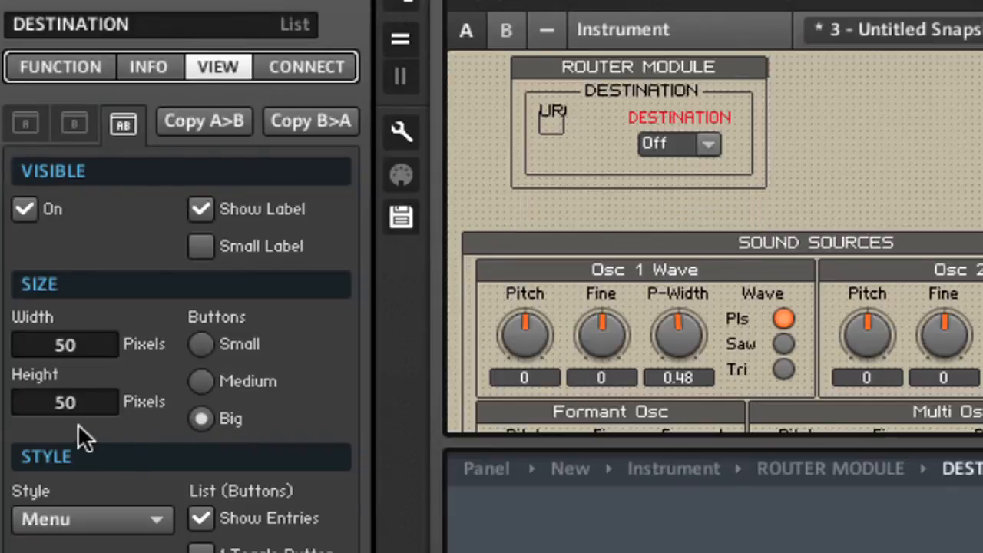
drag(76, 344, 31, 249)
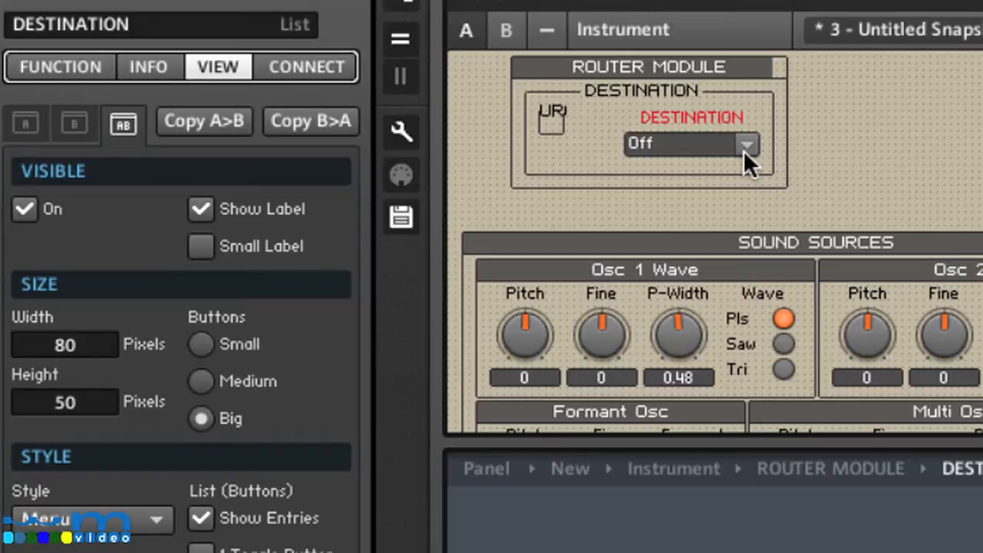
click(708, 148)
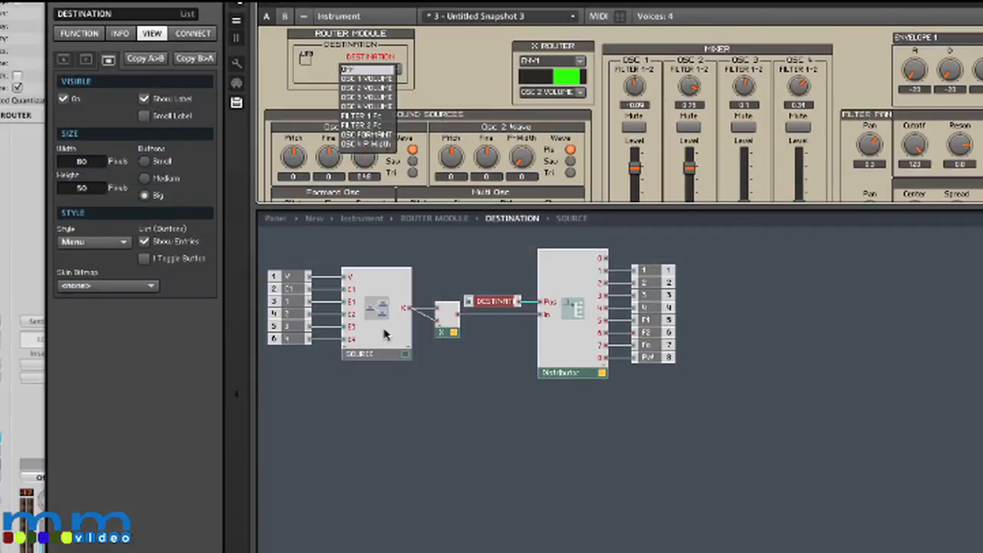
Open the SOURCE macro and insert a Switch panel module beside its input terminals
double_click(377, 309)
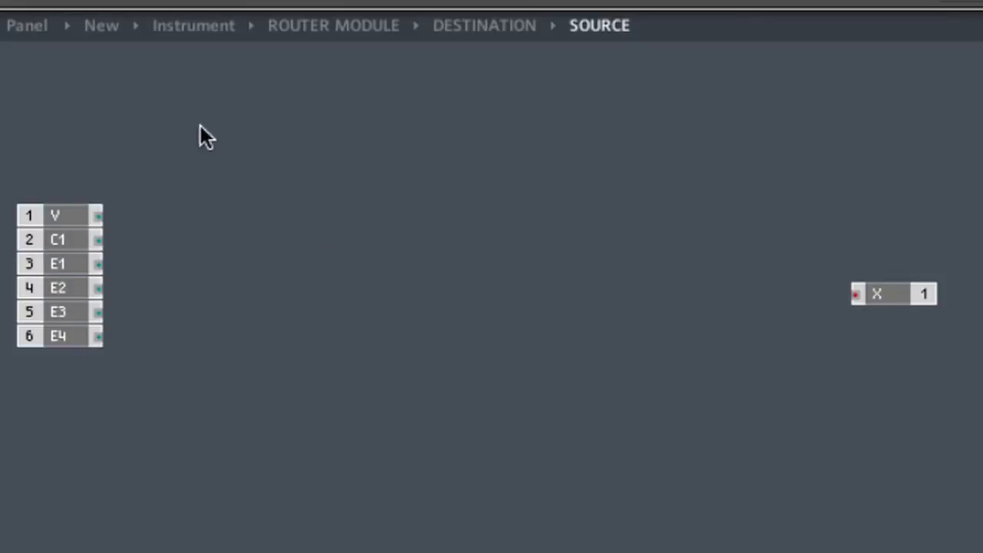
right_click(107, 90)
mouse_move(398, 100)
mouse_move(528, 112)
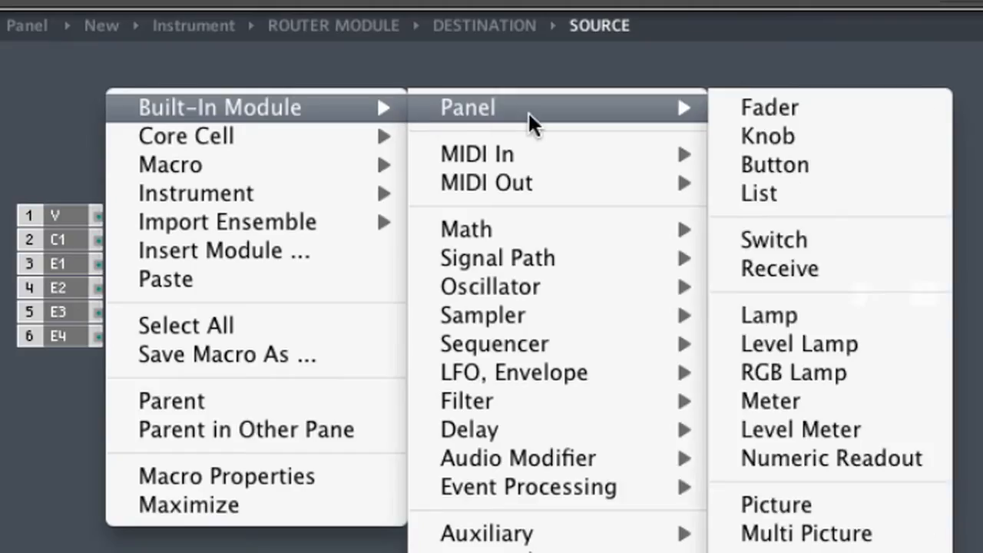
click(823, 237)
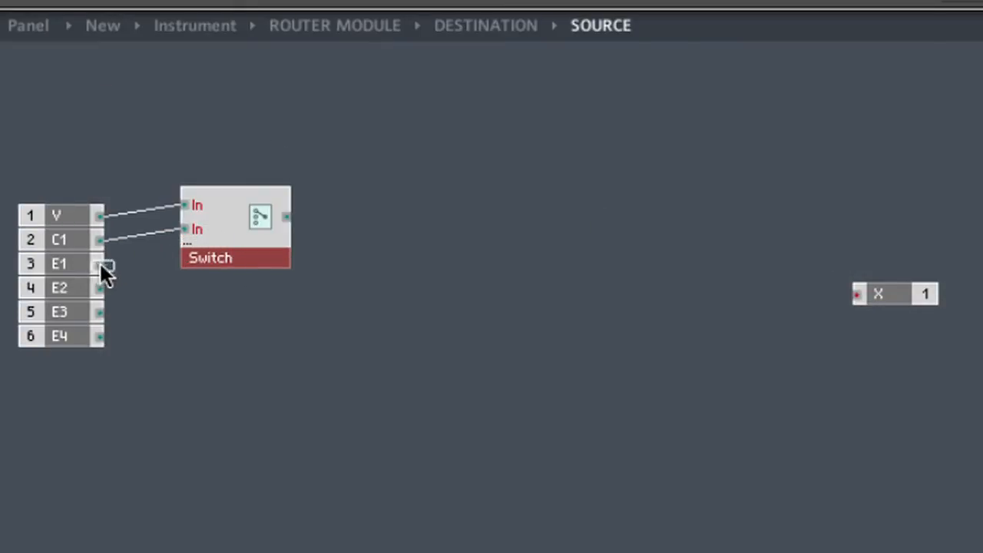
Wire the E1, E2 and E3 terminals to new inputs on the Switch
drag(100, 263, 202, 254)
drag(97, 288, 190, 288)
drag(100, 313, 196, 308)
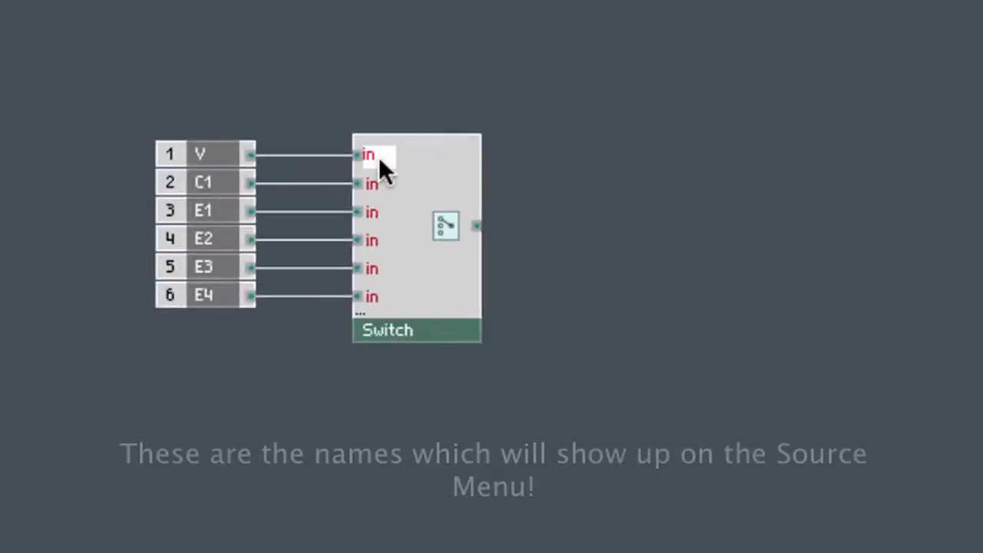
Name the Switch inputs V, CC1, EG1, EG2, EG3 and EG4, and wire its output to the OUT terminal
text(V)
double_click(419, 202)
text(CC1)
double_click(415, 228)
text(EG1)
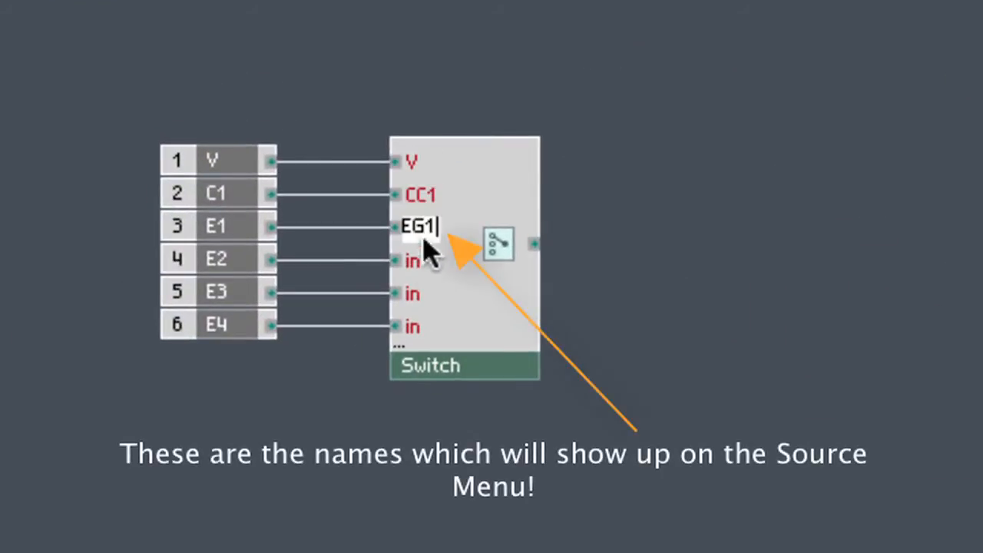
double_click(415, 261)
text(EG2)
double_click(414, 293)
text(EG3)
double_click(414, 327)
text(4)
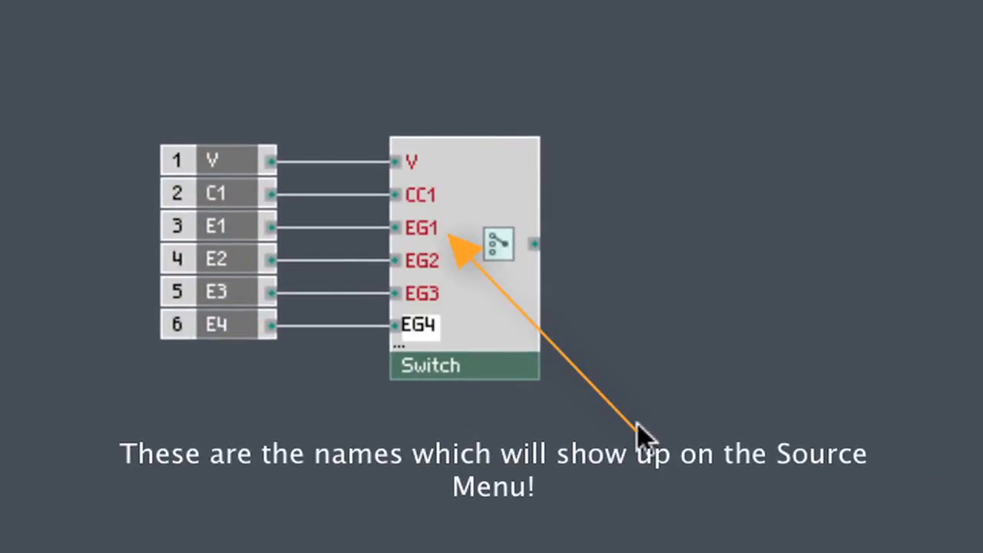
click(637, 435)
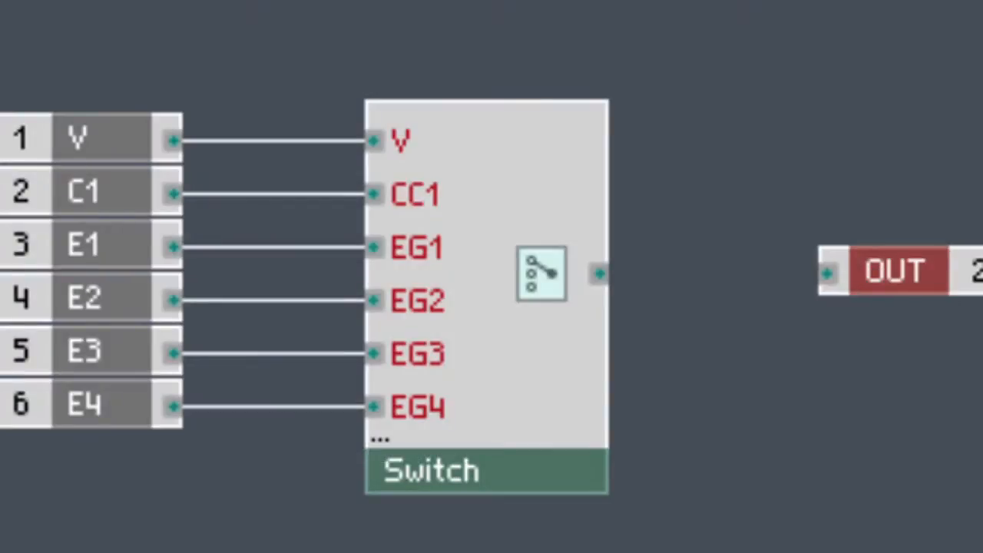
drag(599, 274, 828, 274)
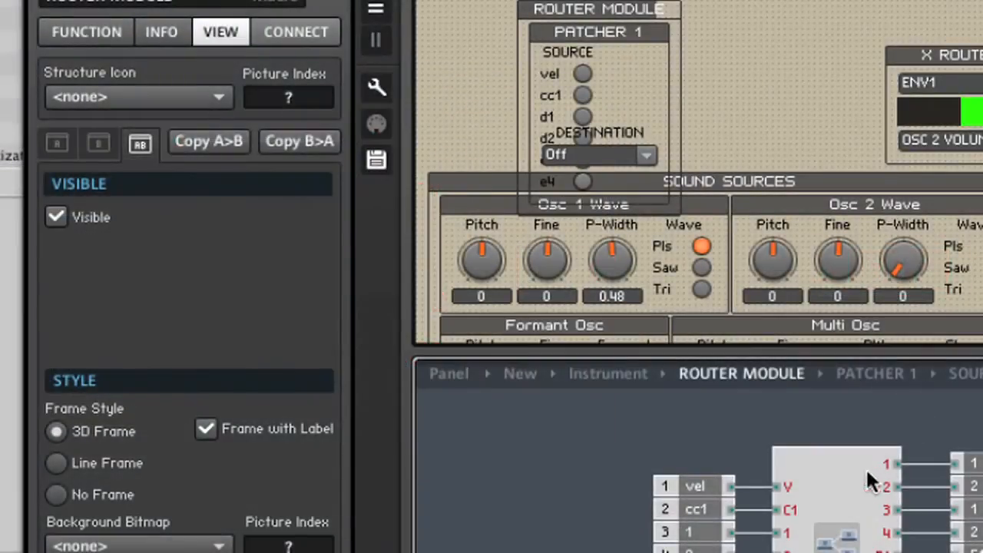
Change the SOURCE switch's panel style from Buttons to Menu
click(615, 168)
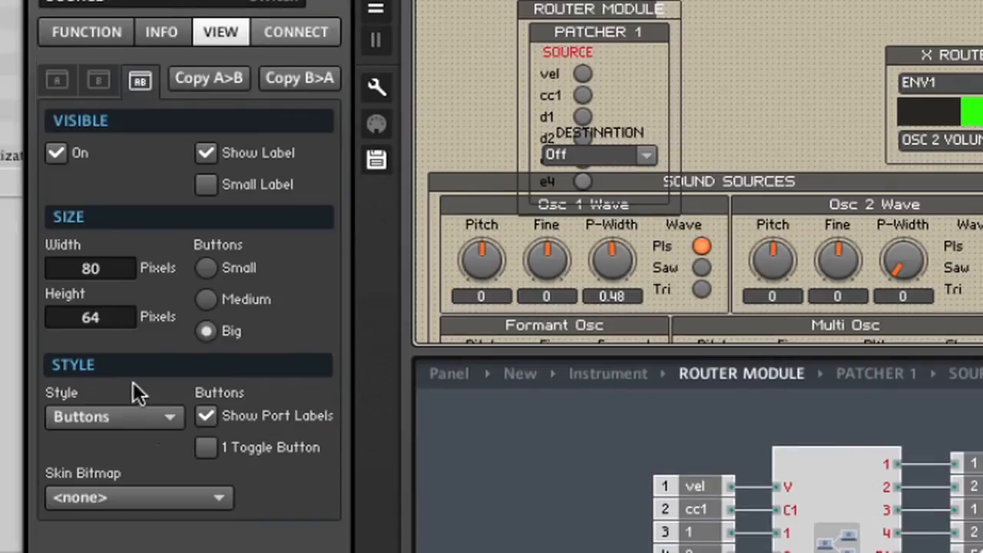
click(152, 417)
click(121, 477)
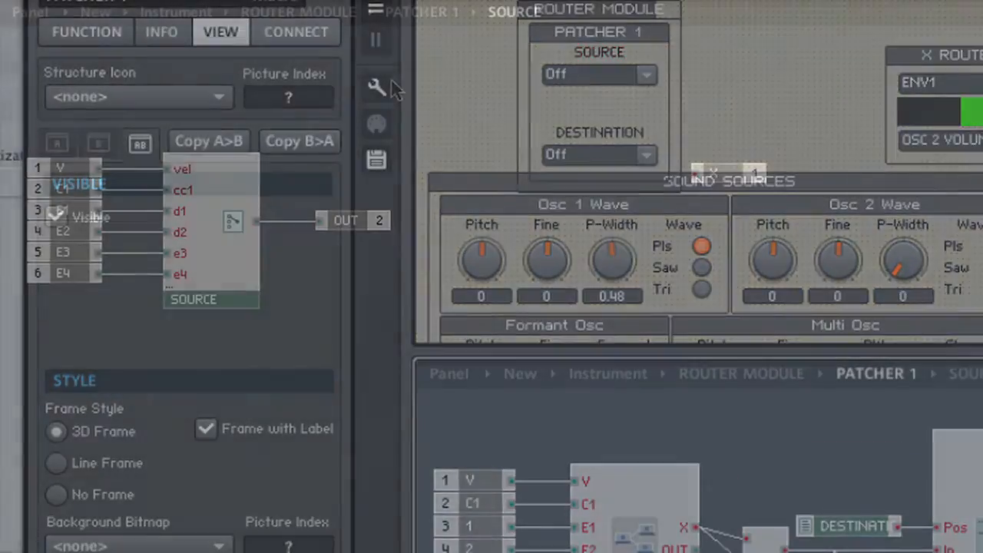
Insert a new empty macro named DISPLAY inside the SOURCE macro
right_click(391, 78)
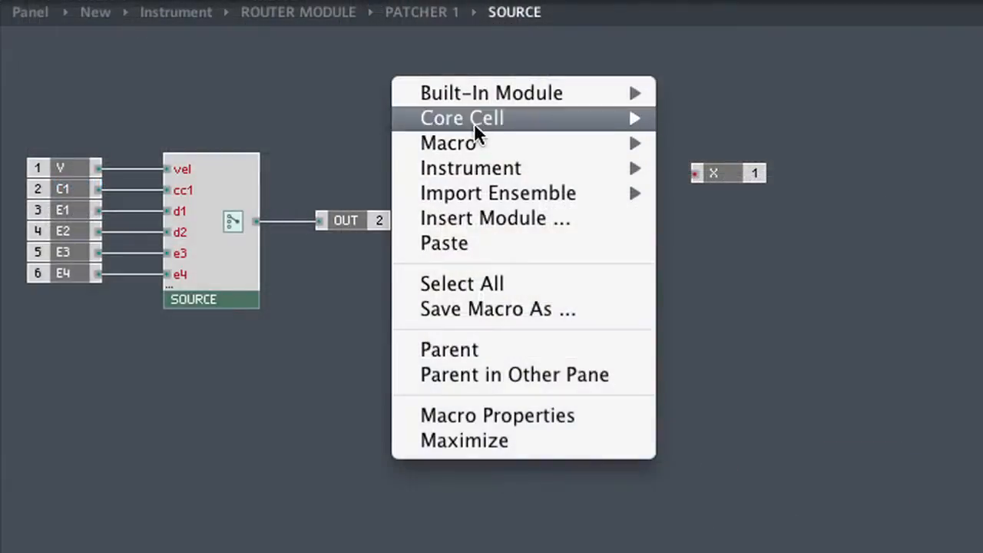
mouse_move(488, 143)
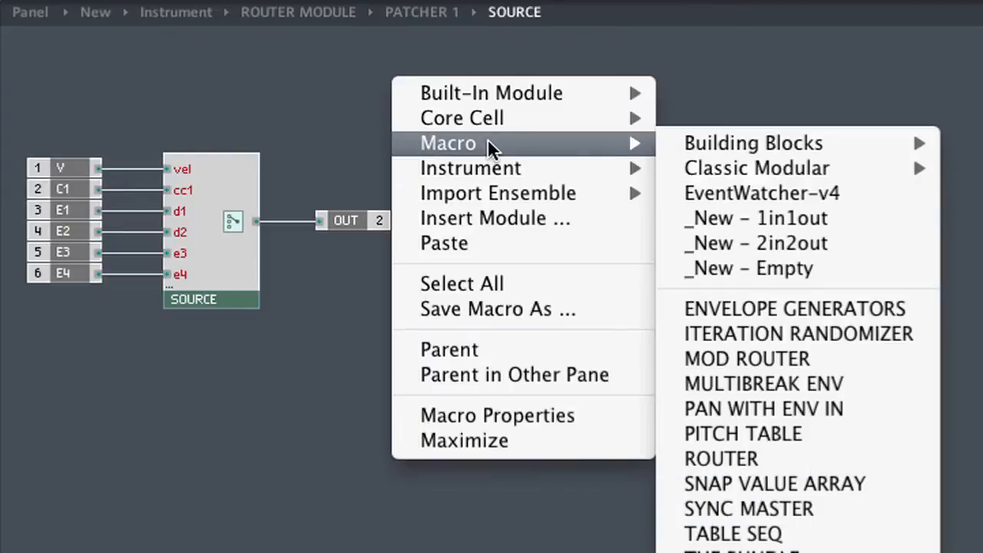
click(787, 267)
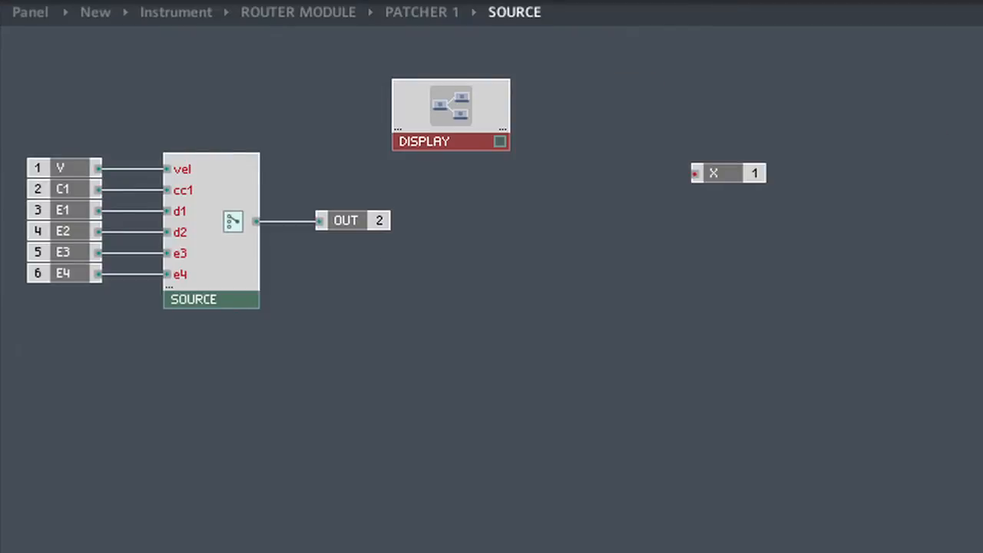
Open the DISPLAY macro and add an Out Port terminal on its output side
double_click(451, 108)
right_click(239, 89)
mouse_move(323, 107)
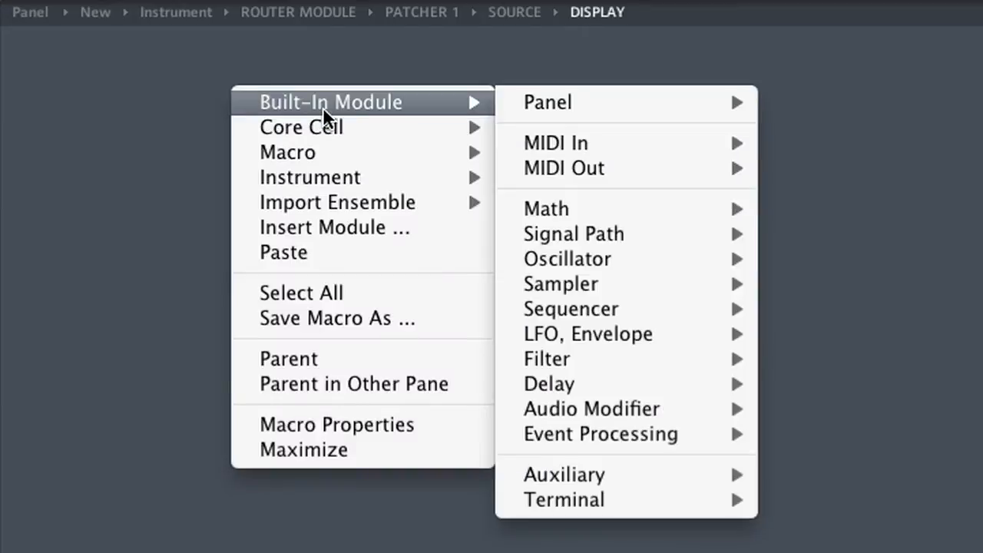
mouse_move(638, 497)
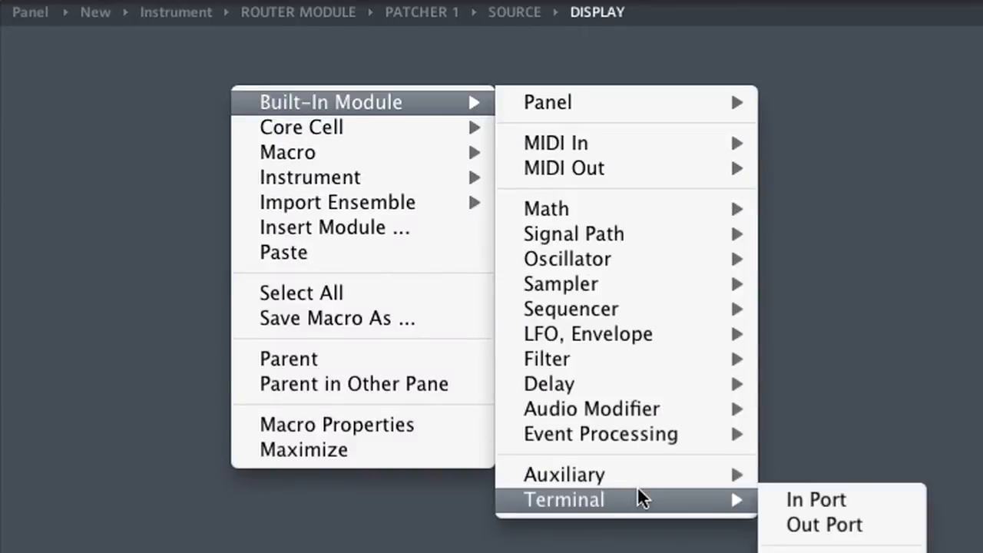
click(821, 530)
drag(702, 150, 723, 150)
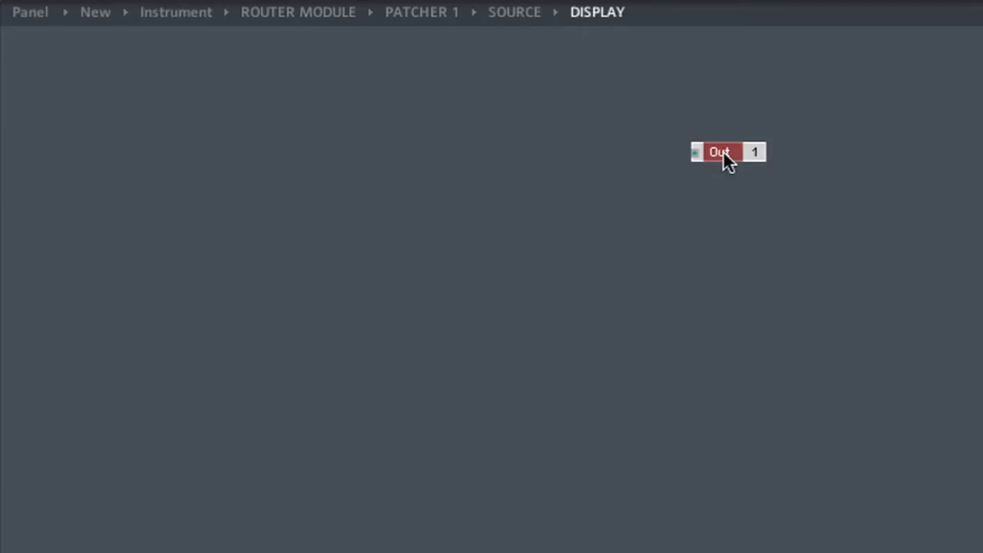
Insert an XY panel module inside the DISPLAY macro
click(440, 117)
right_click(100, 58)
mouse_move(187, 79)
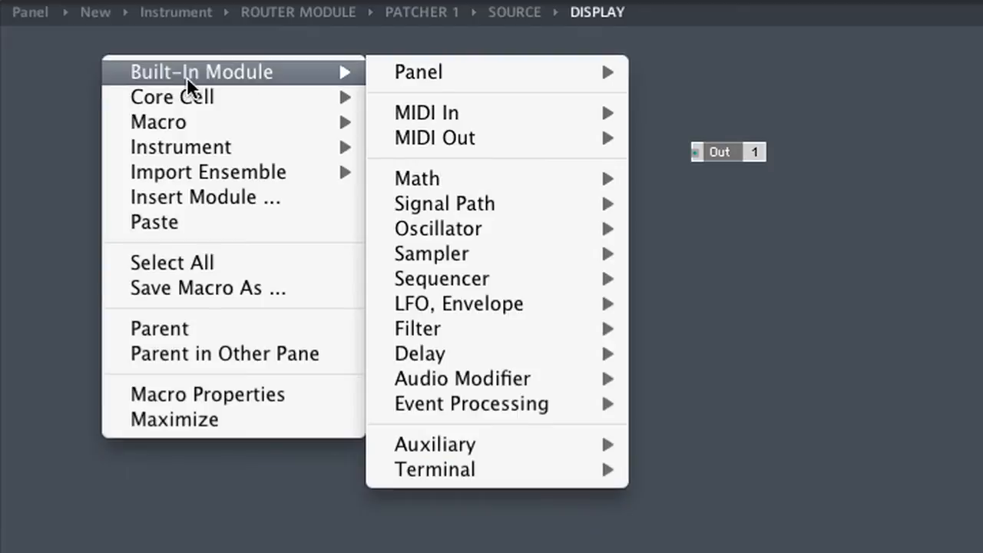
mouse_move(458, 71)
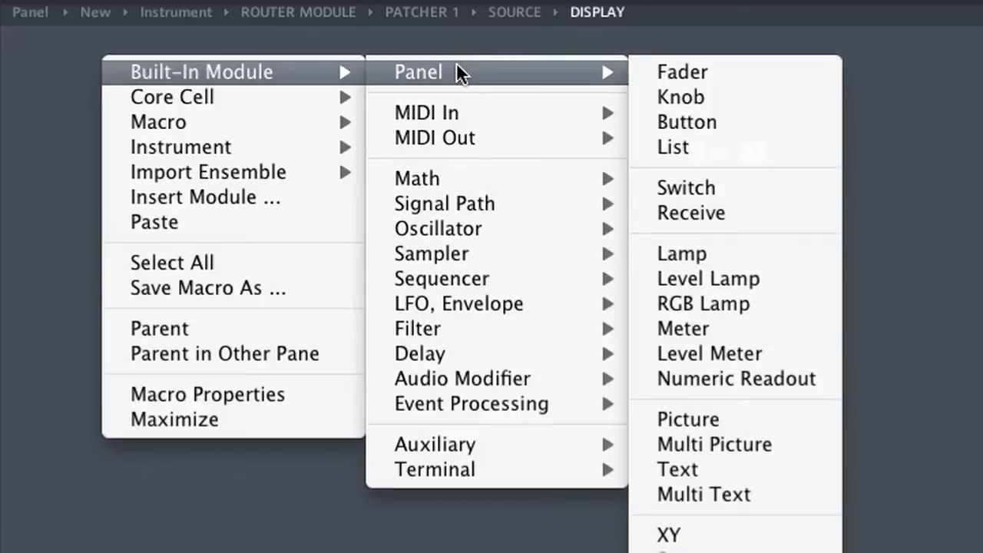
click(745, 540)
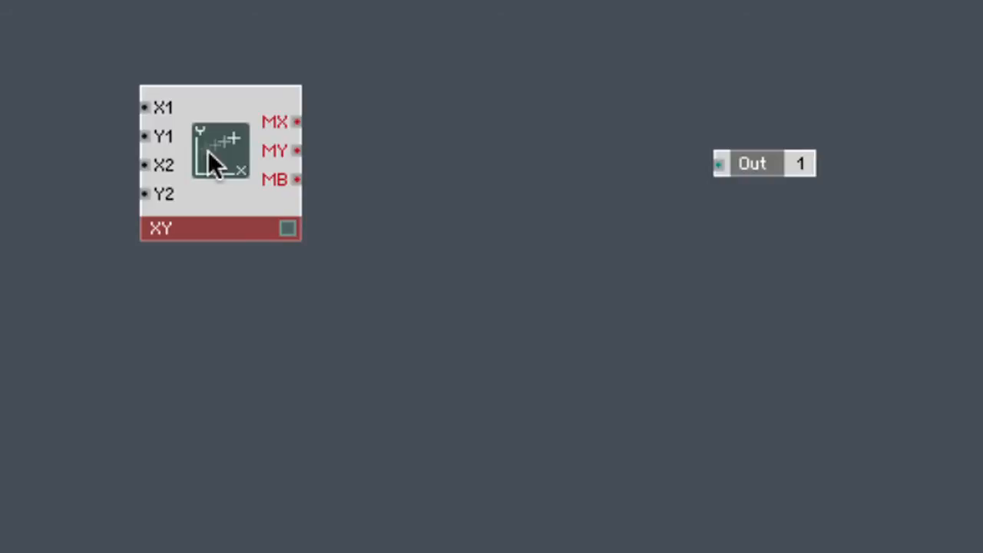
Insert a Merge module and wire it between the XY module's MX output and its X1 input
right_click(207, 165)
mouse_move(242, 116)
mouse_move(418, 325)
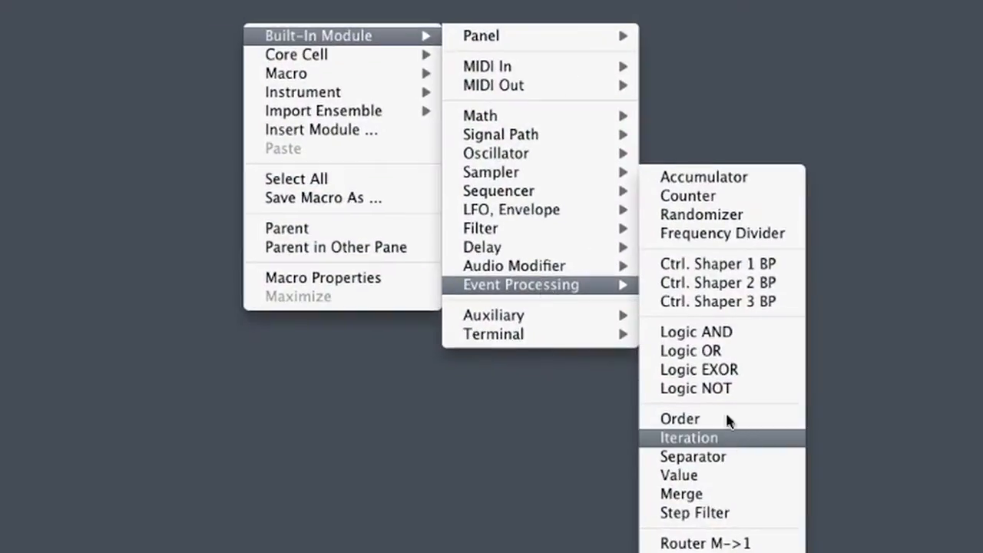
click(720, 495)
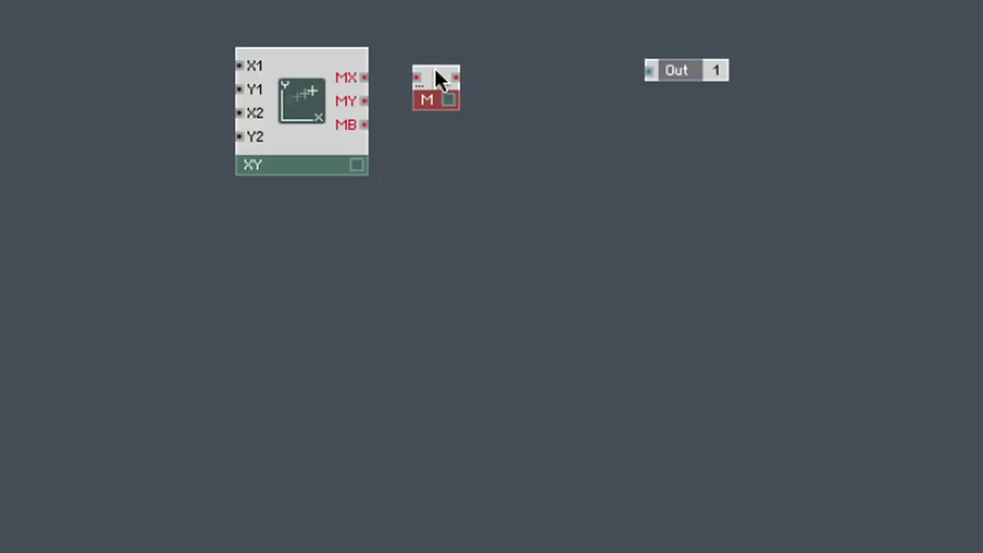
drag(417, 77, 356, 78)
drag(453, 75, 256, 160)
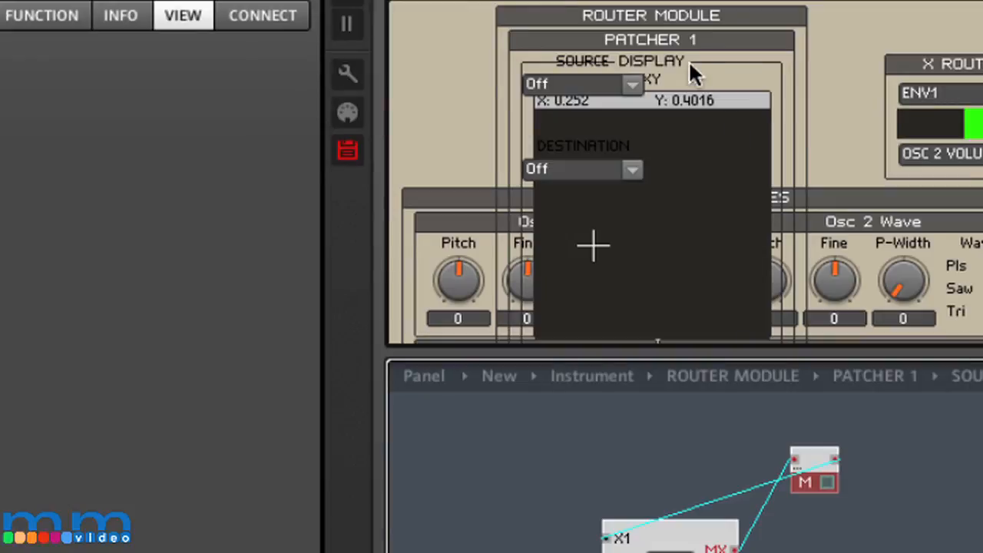
Hide the XY display's label and value, and set the DISPLAY macro's panel style to No Frame without a label
click(693, 93)
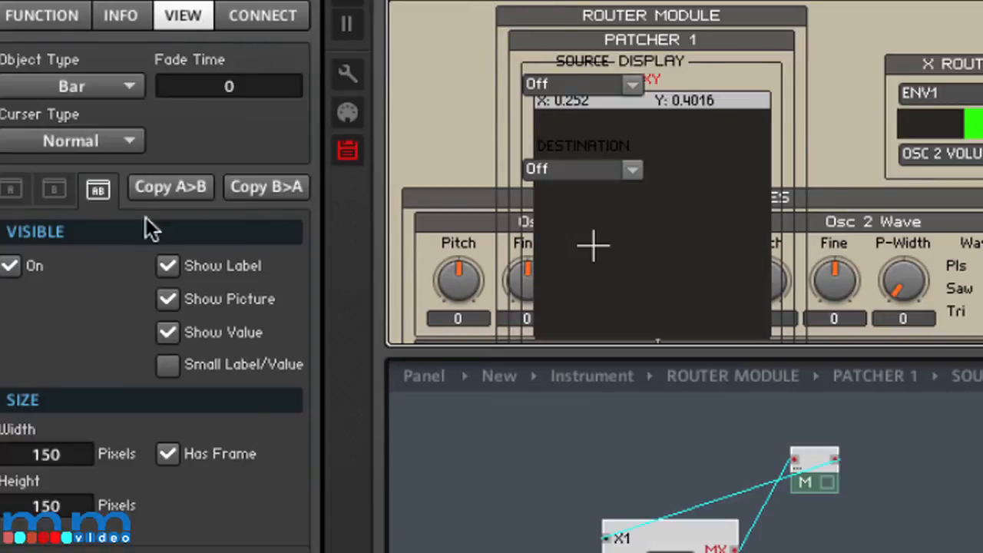
click(167, 269)
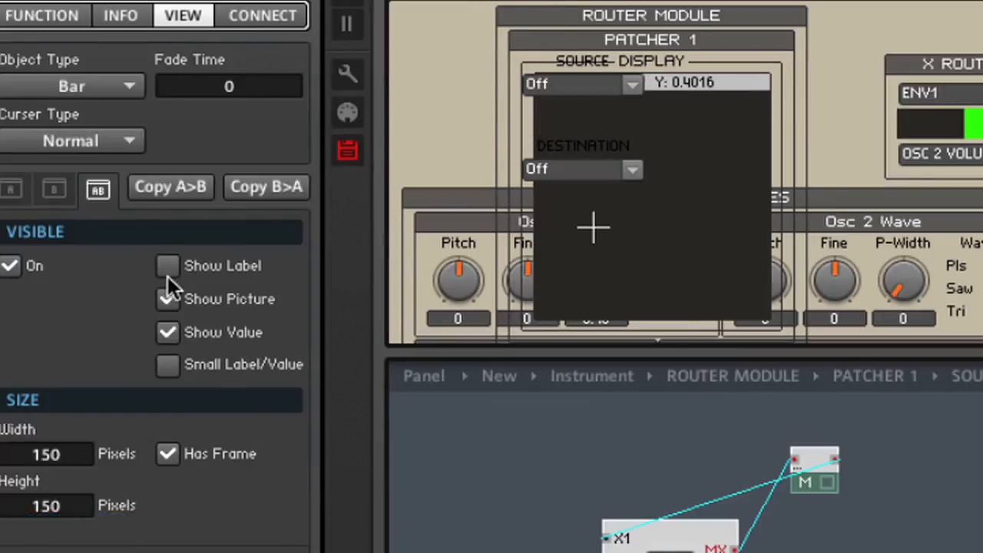
click(169, 333)
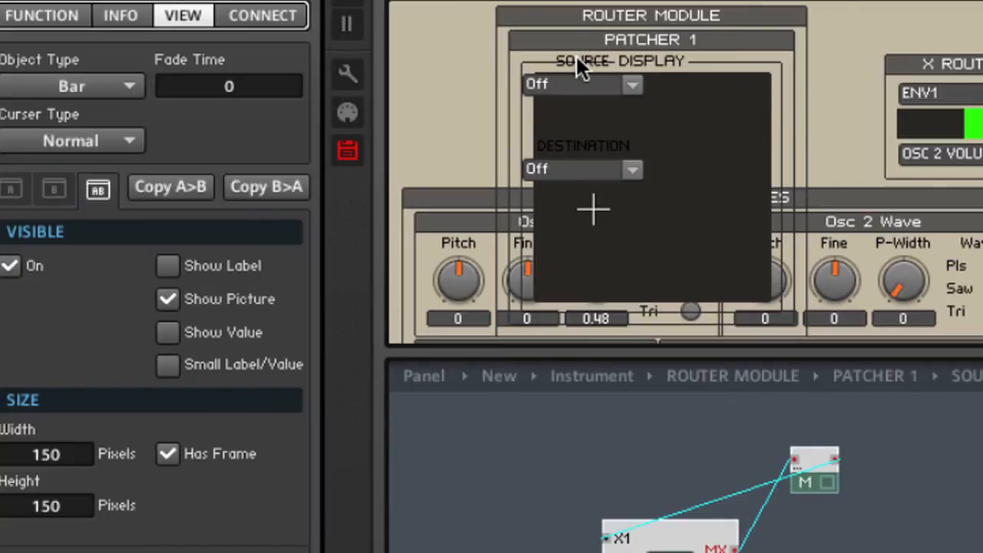
click(577, 59)
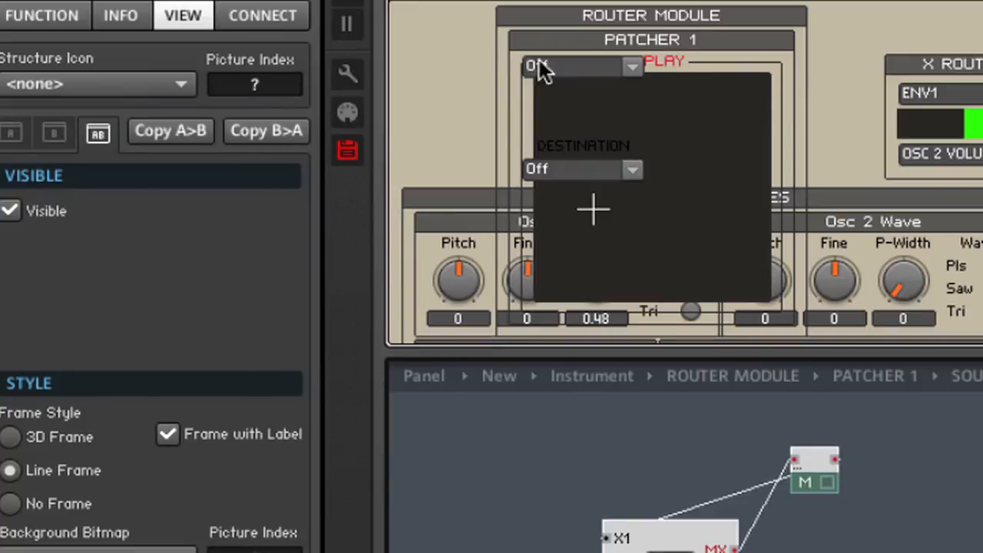
click(311, 434)
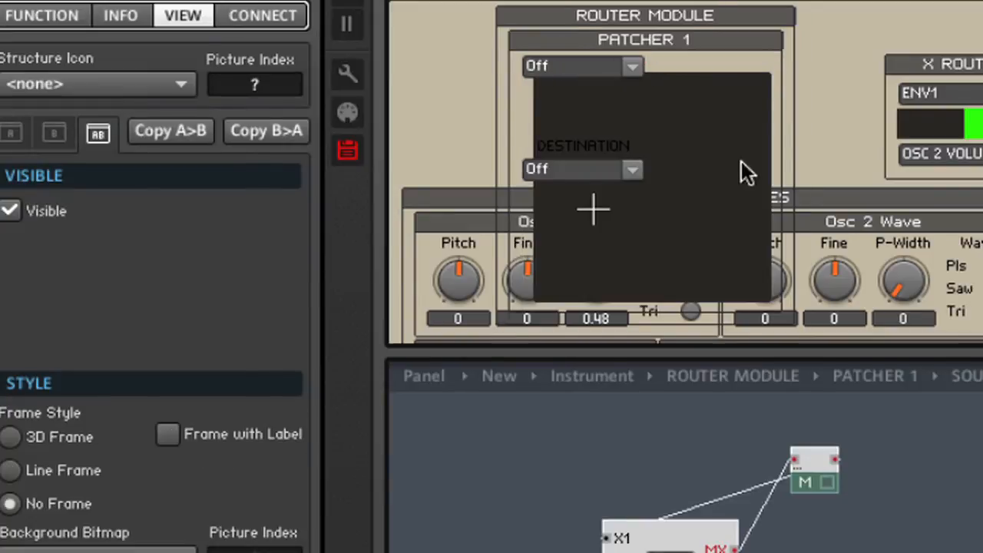
Resize the XY display to 80 by 80 pixels with cursor type None, and hide the DESTINATION menu's label
click(682, 126)
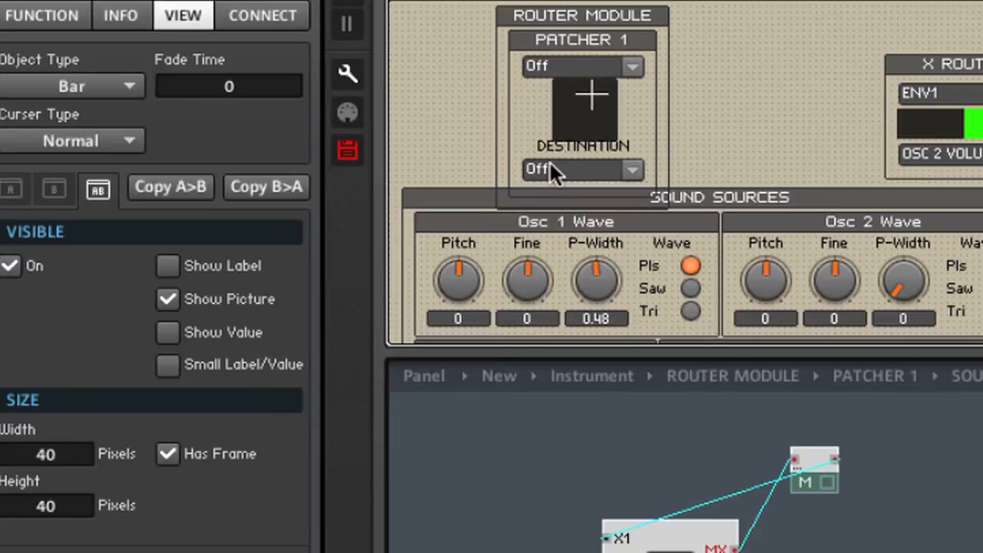
click(544, 146)
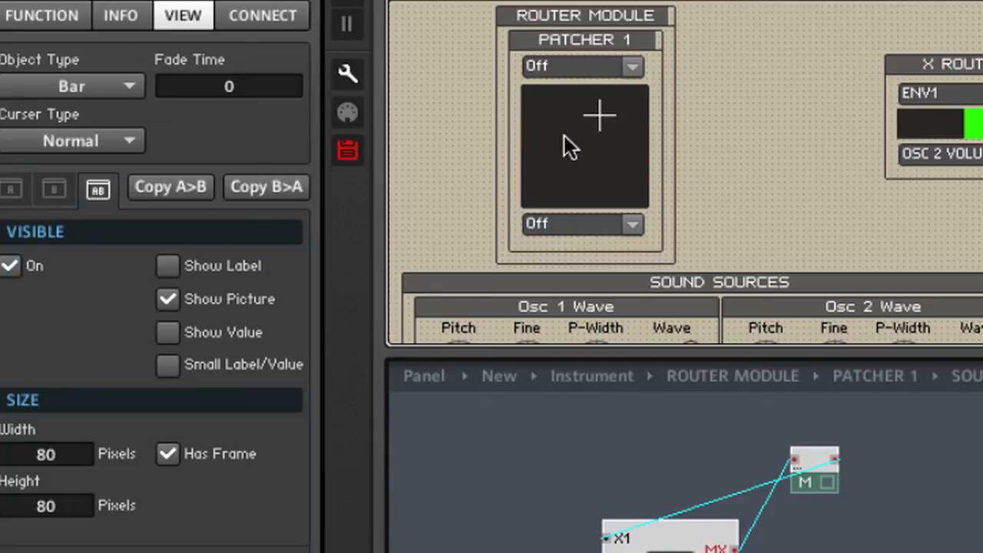
click(52, 140)
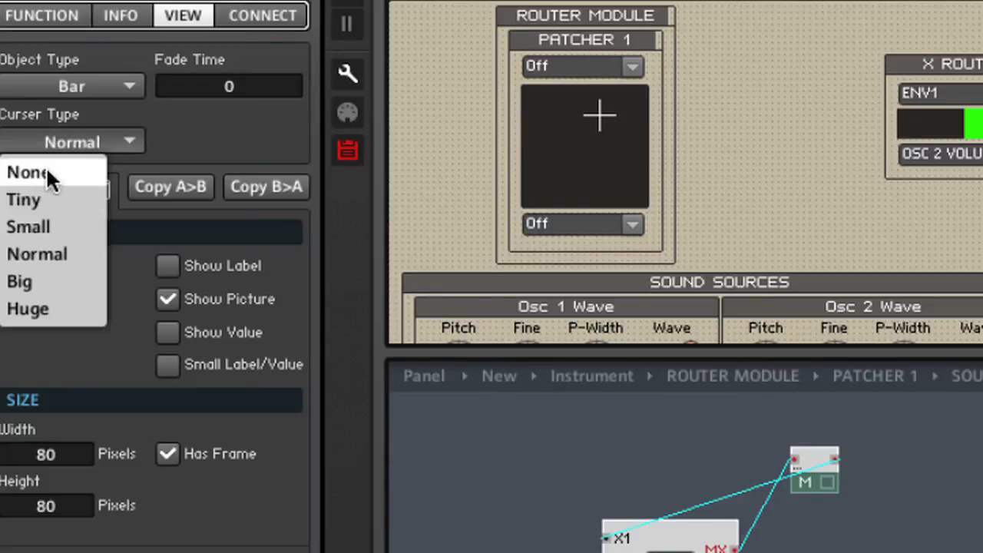
click(46, 169)
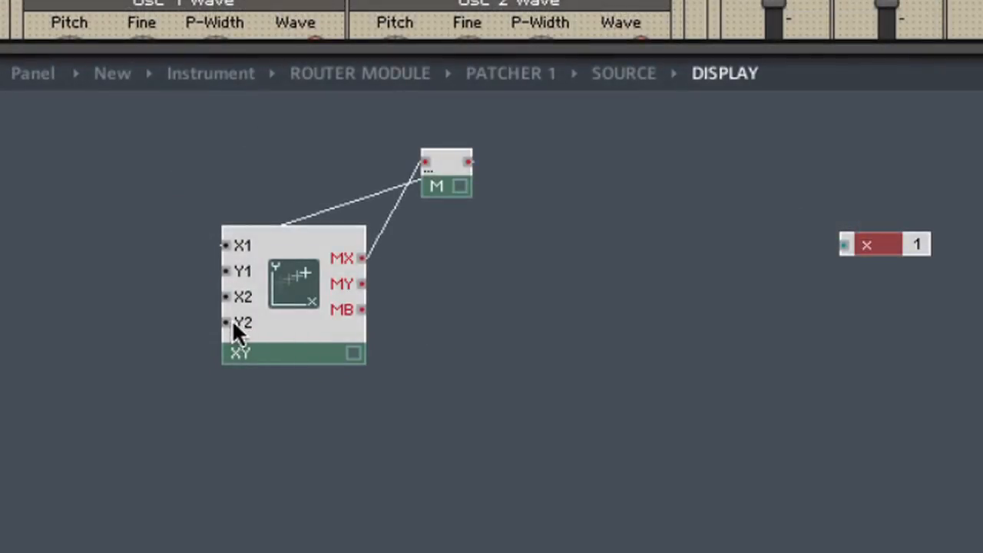
Create a constant on the XY module's Y2 input and set its value to 1
right_click(234, 324)
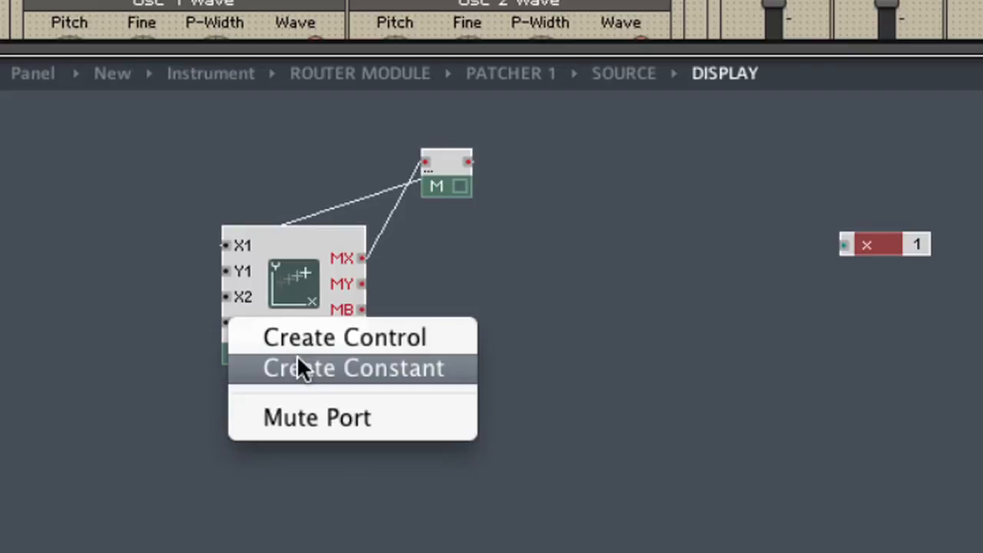
click(296, 357)
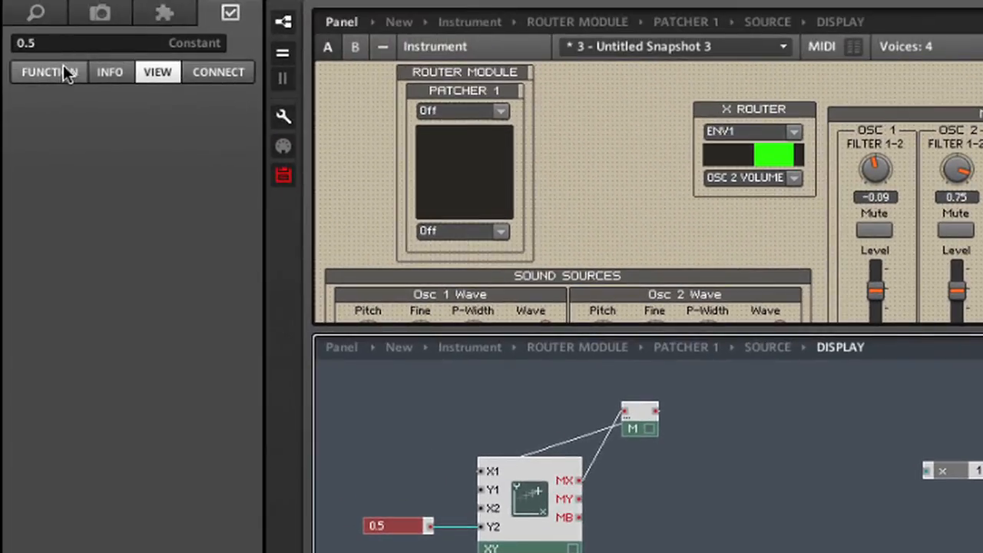
click(67, 72)
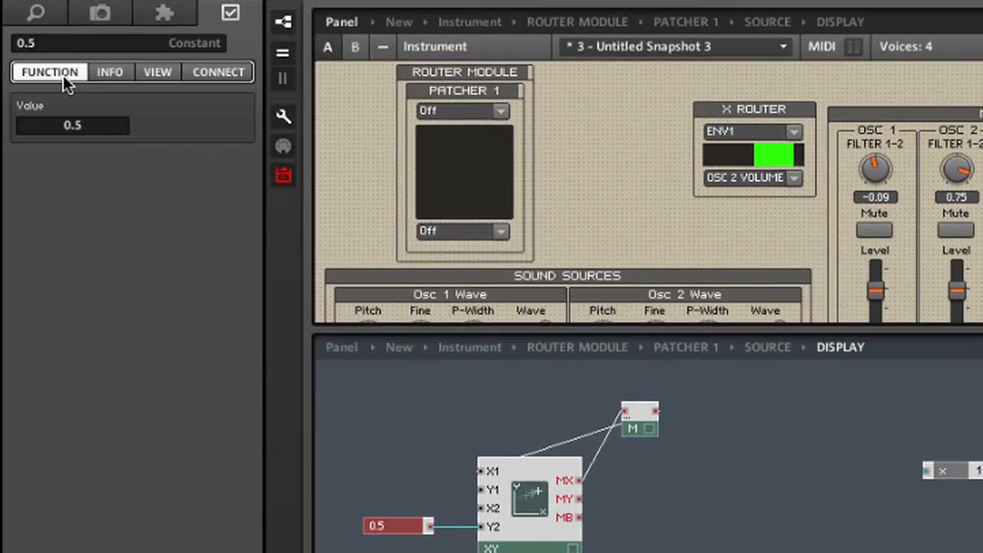
double_click(92, 127)
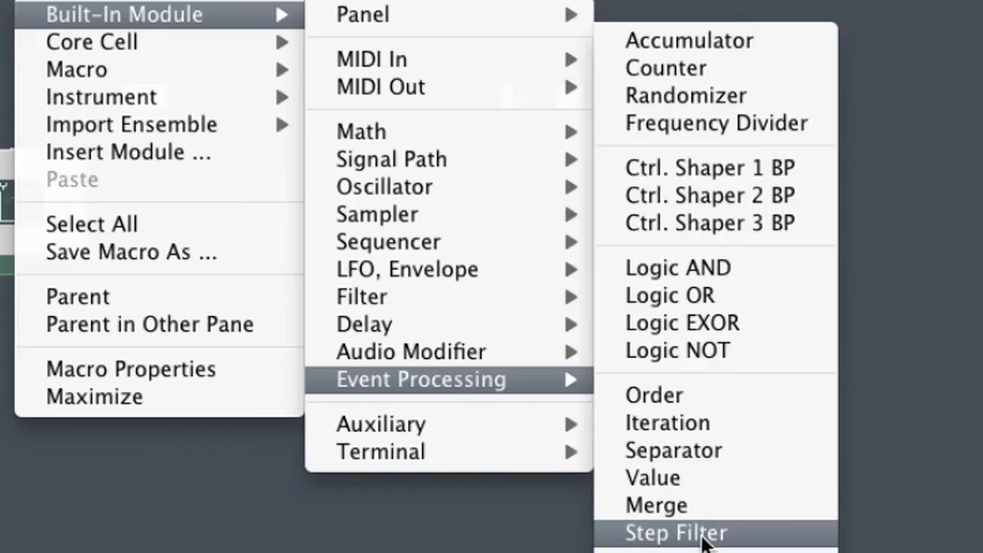
Insert a Step Filter and an Event Smoother after the Merge module, wiring the chain through to the x output terminal
click(676, 533)
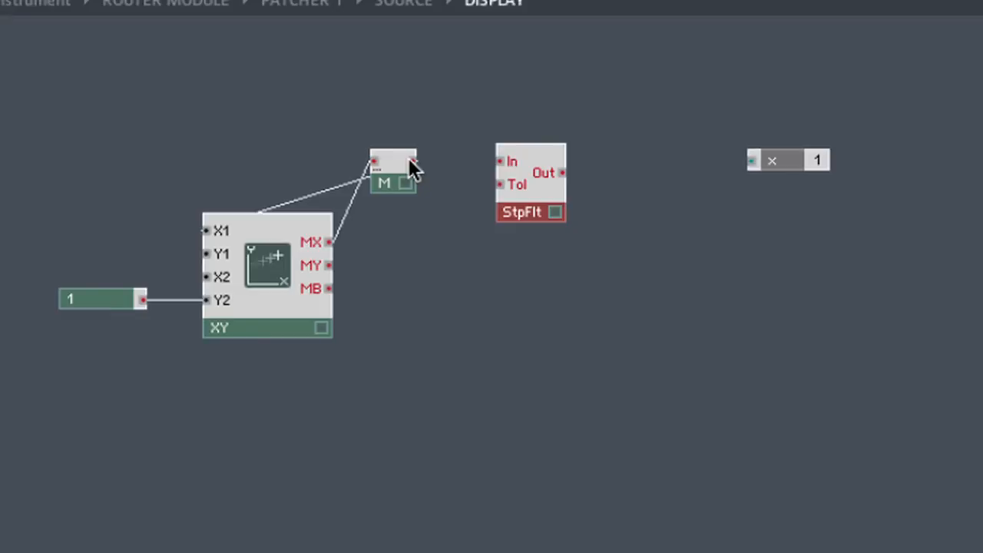
drag(411, 161, 499, 161)
right_click(34, 20)
mouse_move(384, 445)
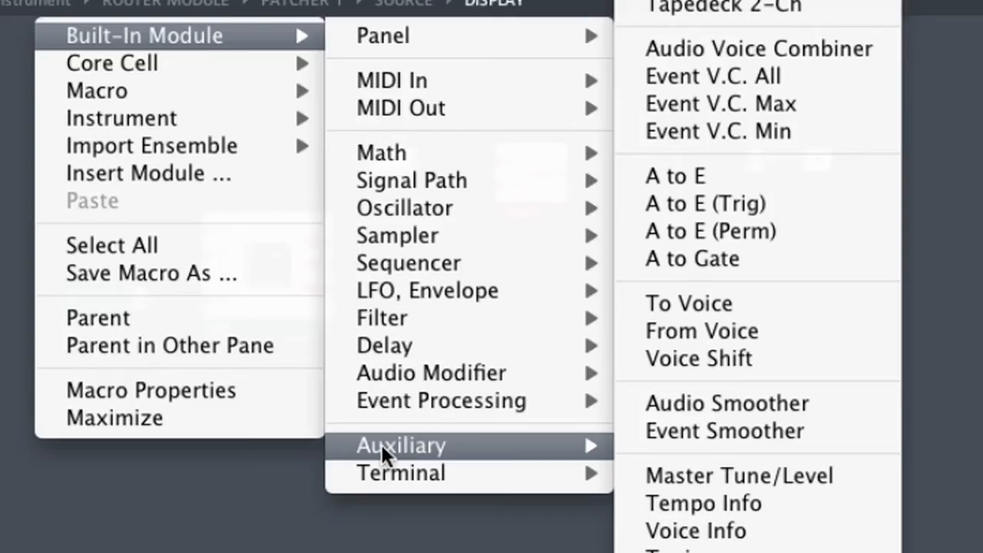
click(701, 423)
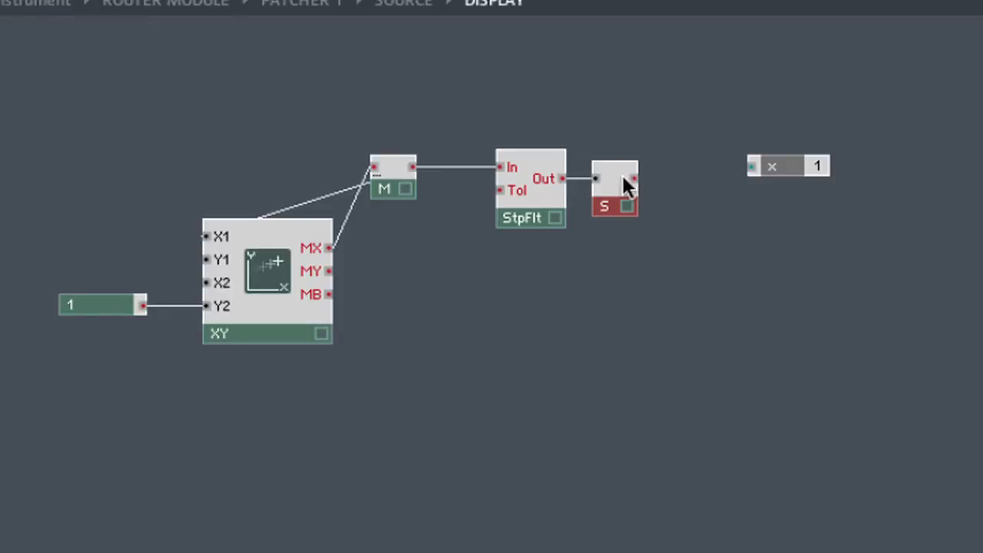
drag(629, 175, 752, 166)
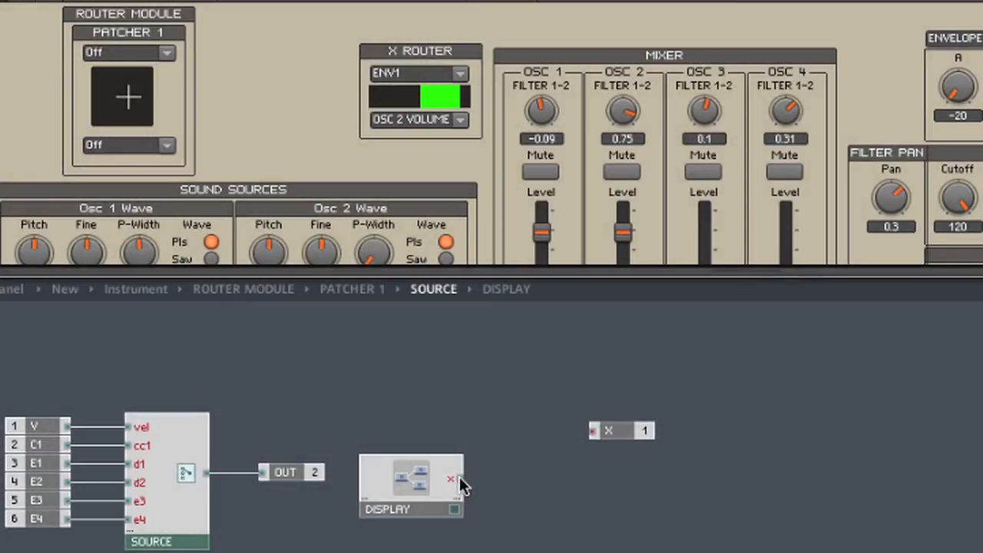
Wire DISPLAY to the X terminal in SOURCE, and connect SOURCE's OUT to the multiplier's second input in PATCHER 1
drag(463, 483, 593, 432)
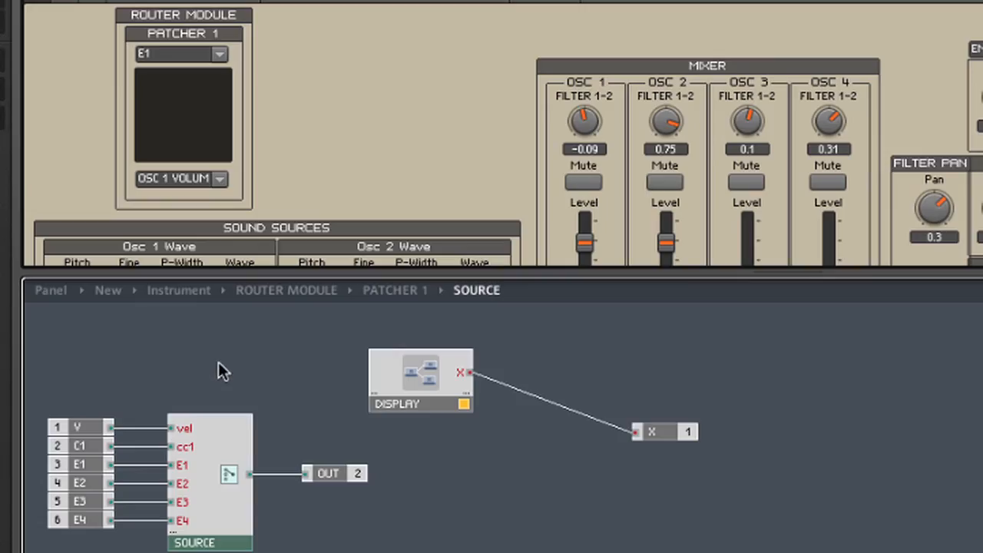
double_click(219, 367)
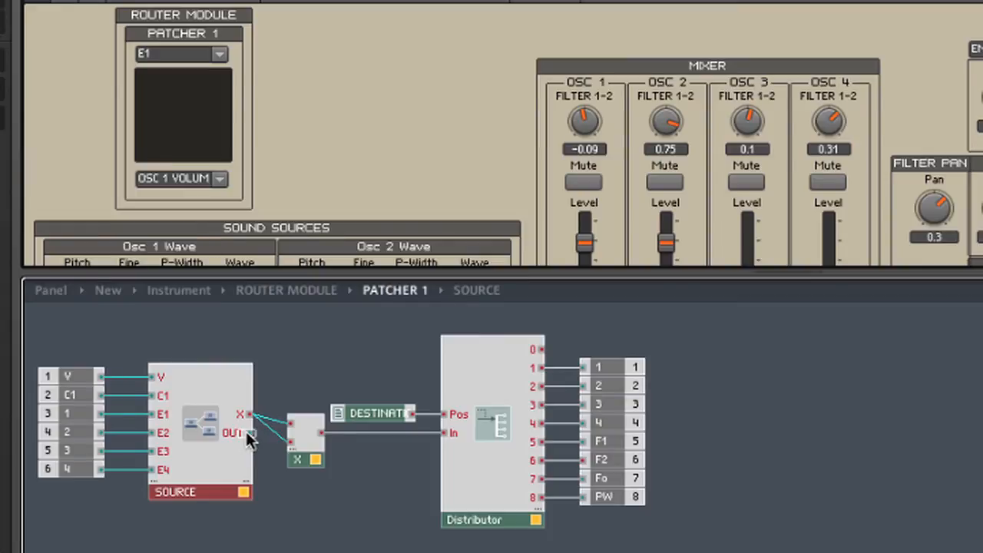
drag(248, 435, 296, 474)
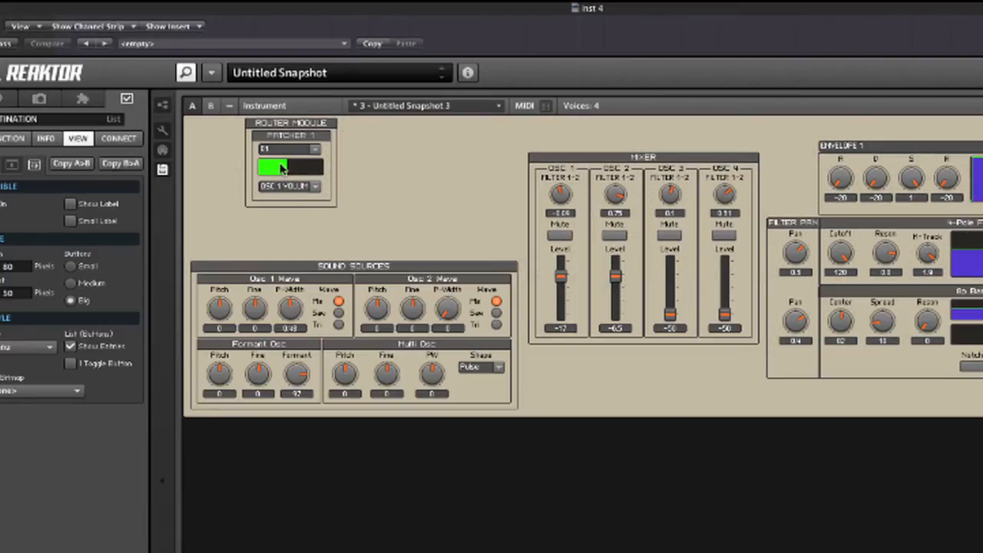
Set the XY display's X range minimum to -1 and test the amount bar on both sides of its centre
mouse_move(283, 169)
mouse_down()
mouse_move(315, 171)
mouse_move(258, 170)
mouse_move(317, 171)
mouse_move(286, 169)
mouse_up()
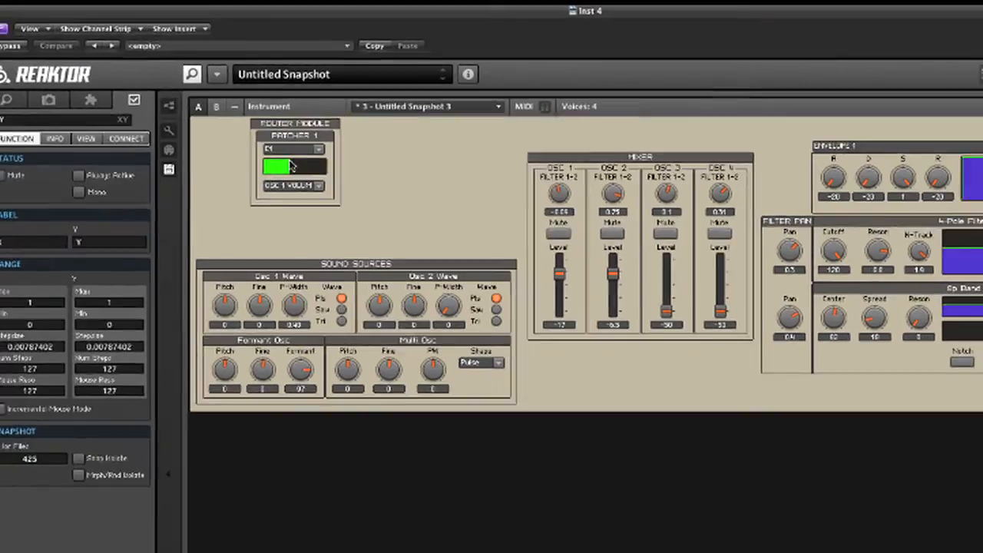
mouse_move(290, 163)
mouse_down()
mouse_move(276, 165)
mouse_move(303, 168)
mouse_up()
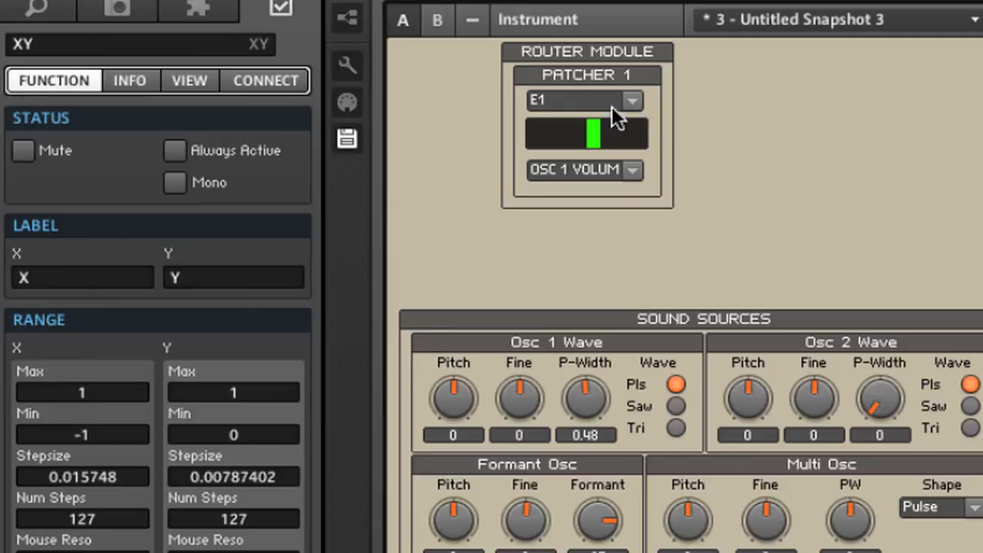
drag(595, 129, 529, 154)
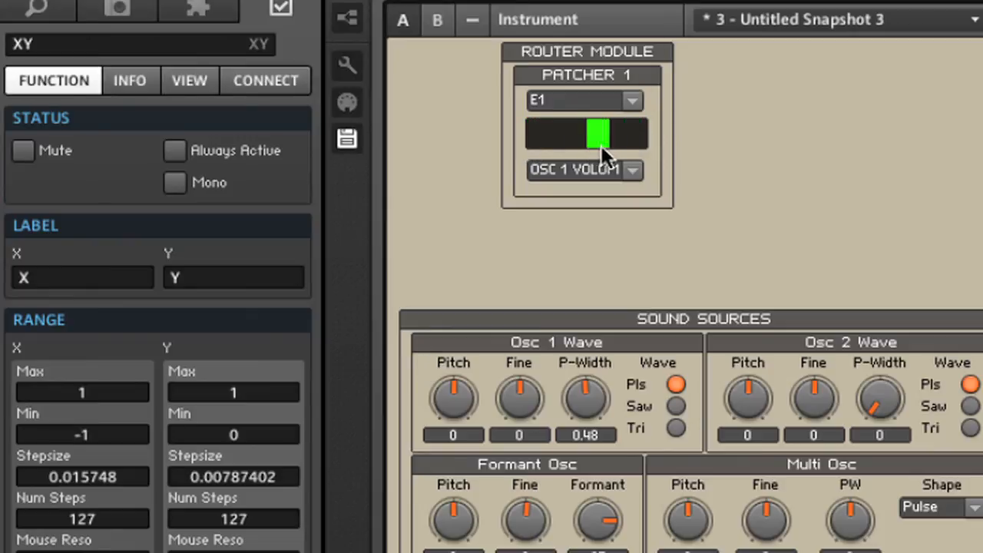
drag(625, 141, 544, 142)
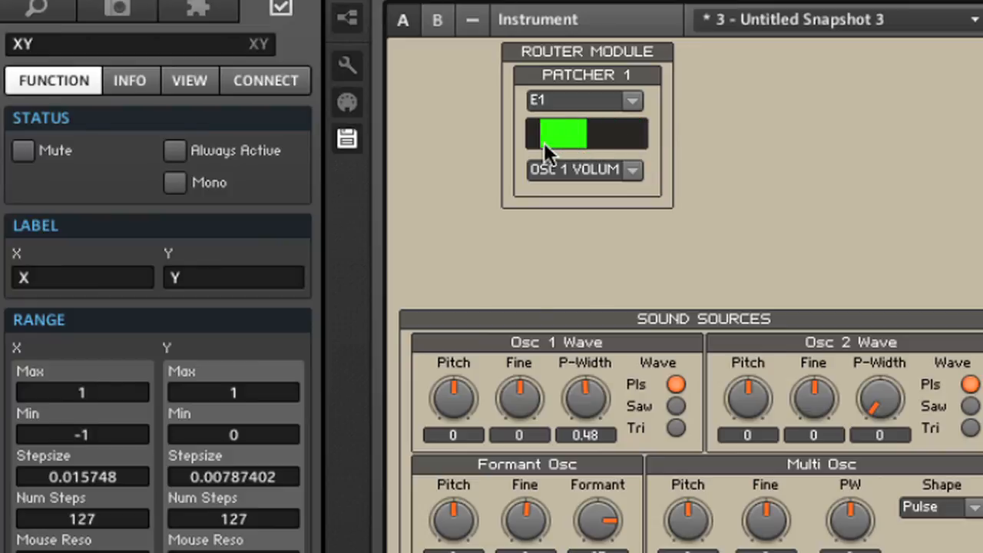
click(83, 435)
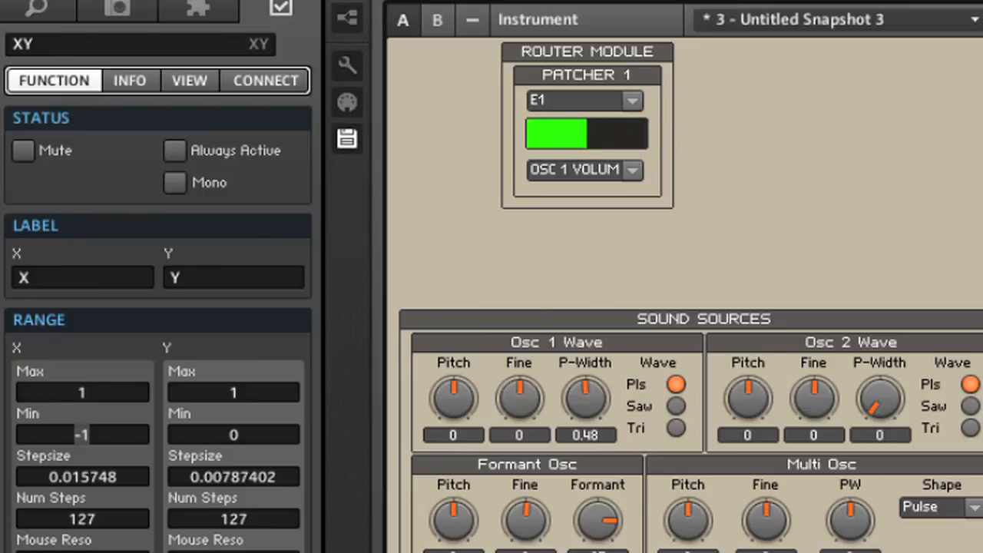